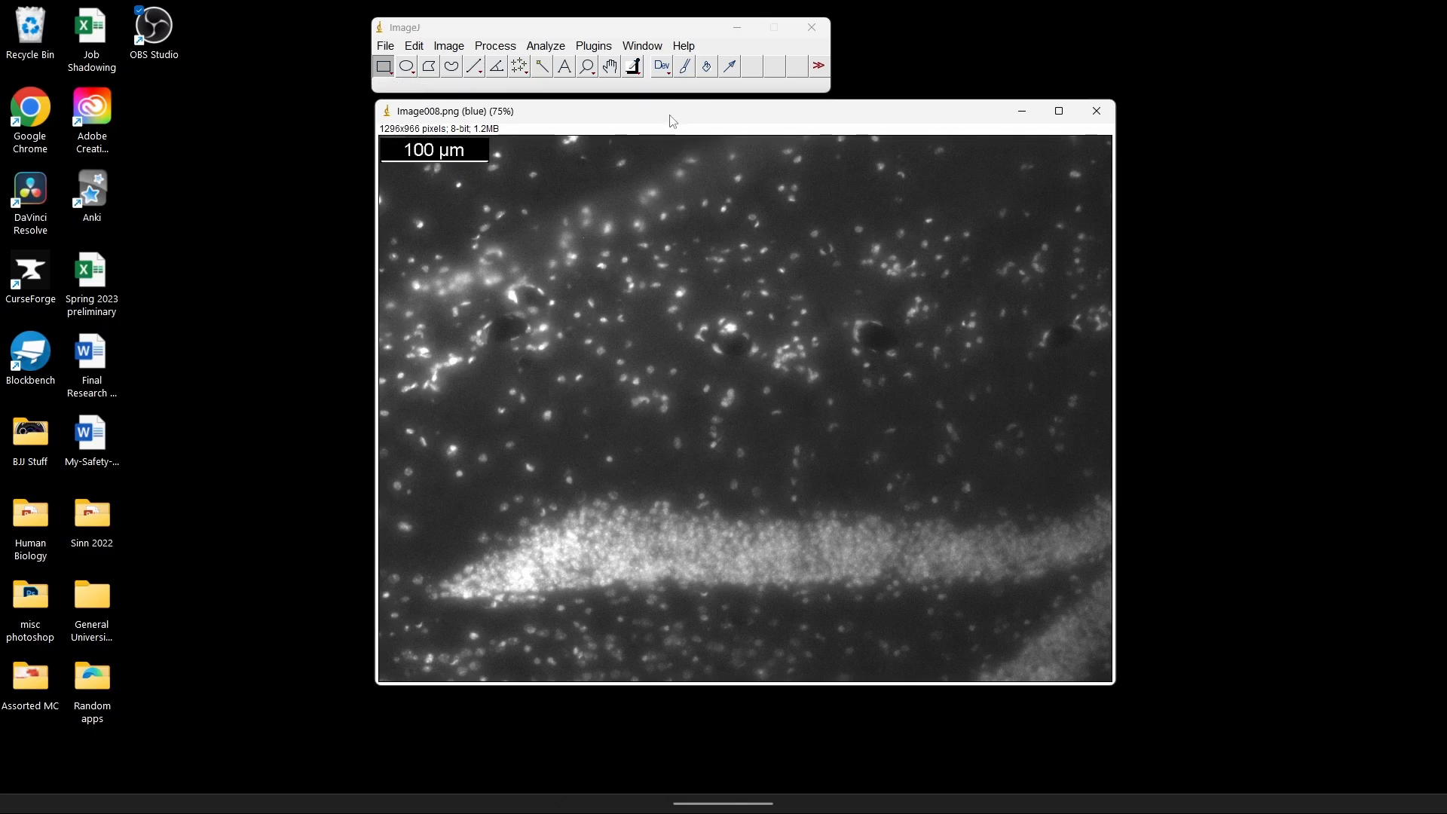
# Spread out the overlapping channel windows and bring the blue channel image to the front near the centre
pyautogui.moveTo(672, 119); pyautogui.dragTo(419, 230)
pyautogui.moveTo(803, 119); pyautogui.dragTo(1100, 286)
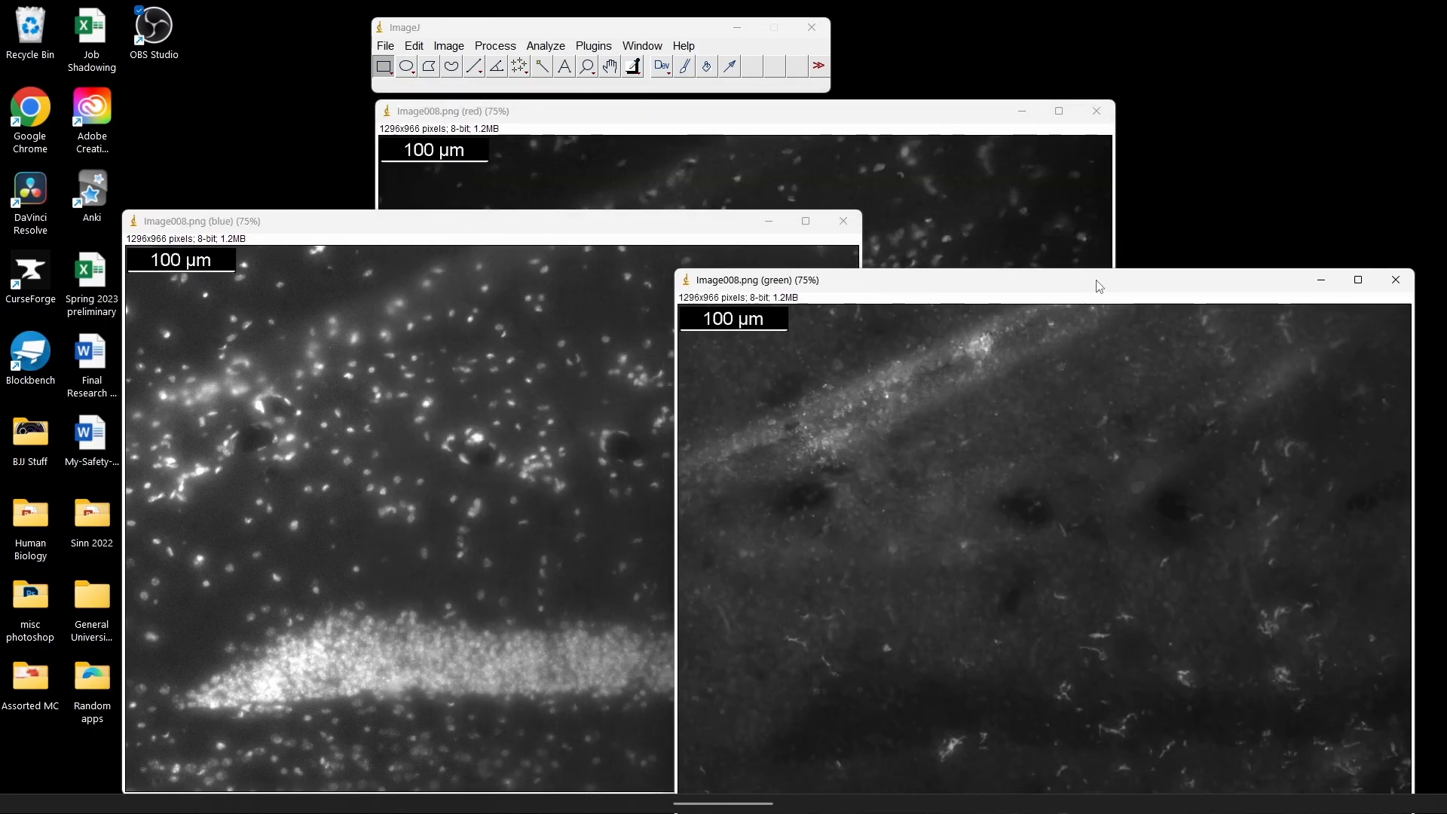
pyautogui.click(576, 228)
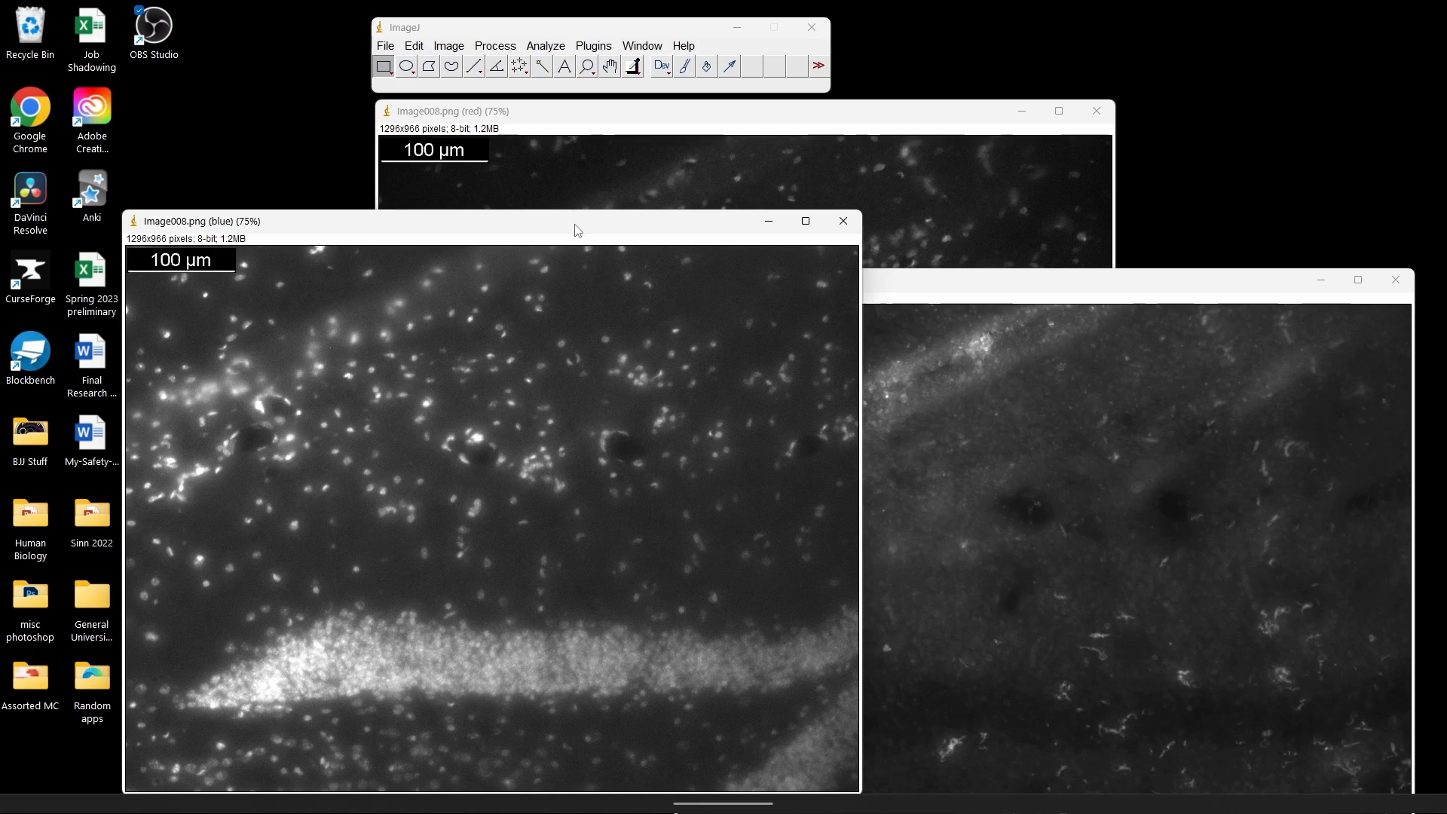
pyautogui.moveTo(577, 228); pyautogui.dragTo(779, 142)
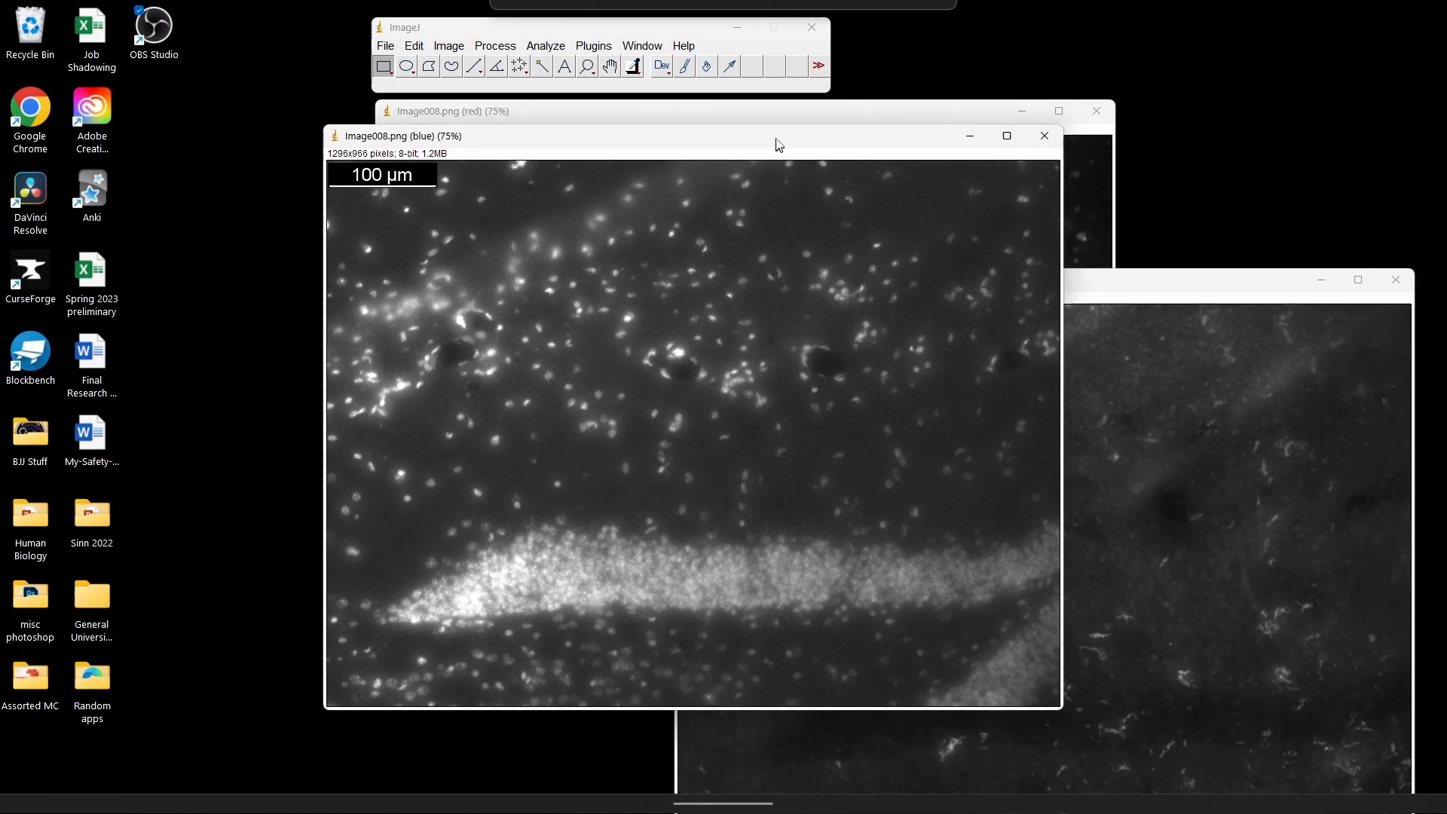
# Adjust the blue channel's brightness and contrast to a display range of about 61 to 286 and apply it to the pixels
pyautogui.click(450, 46)
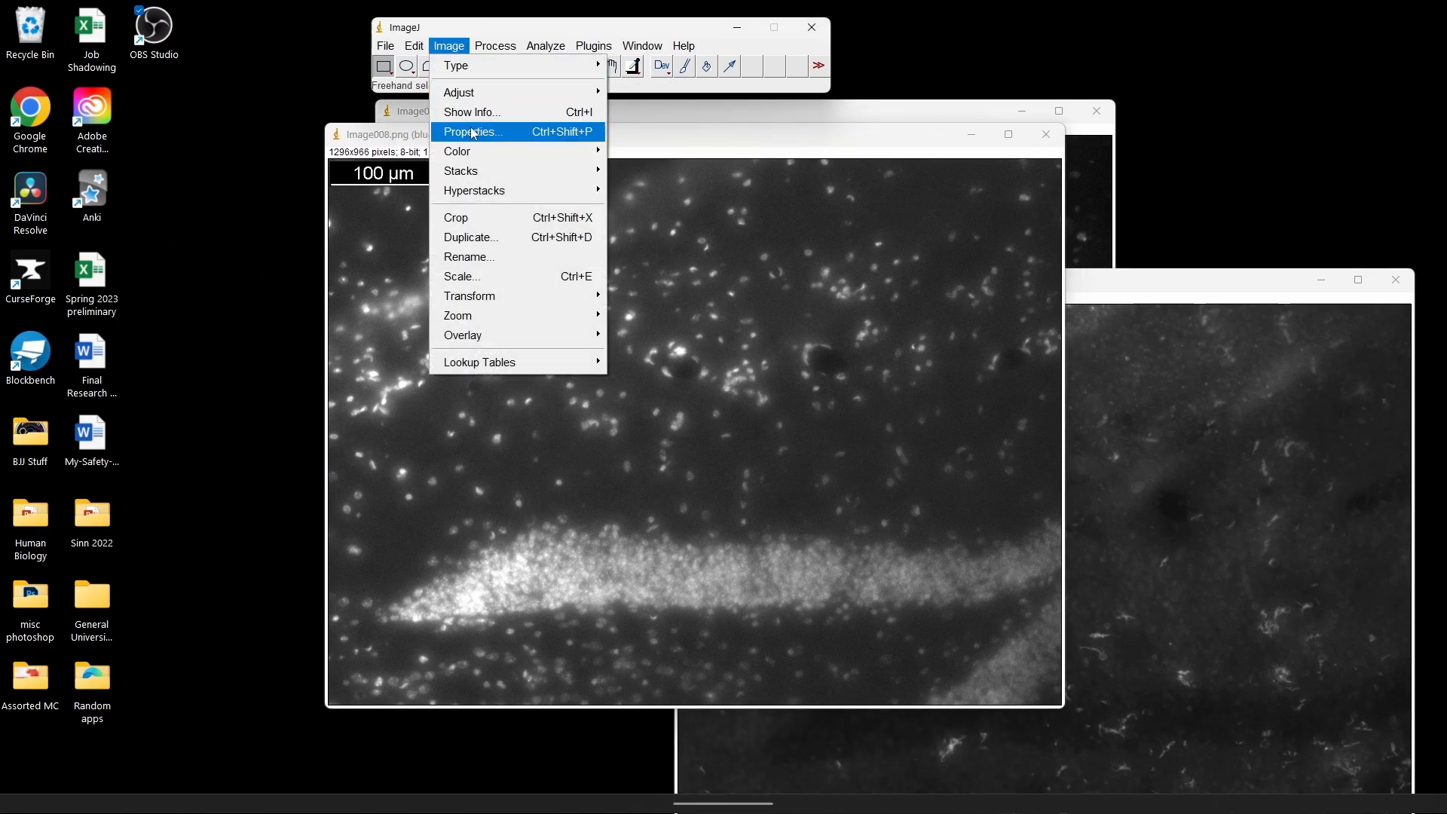
pyautogui.moveTo(469, 99)
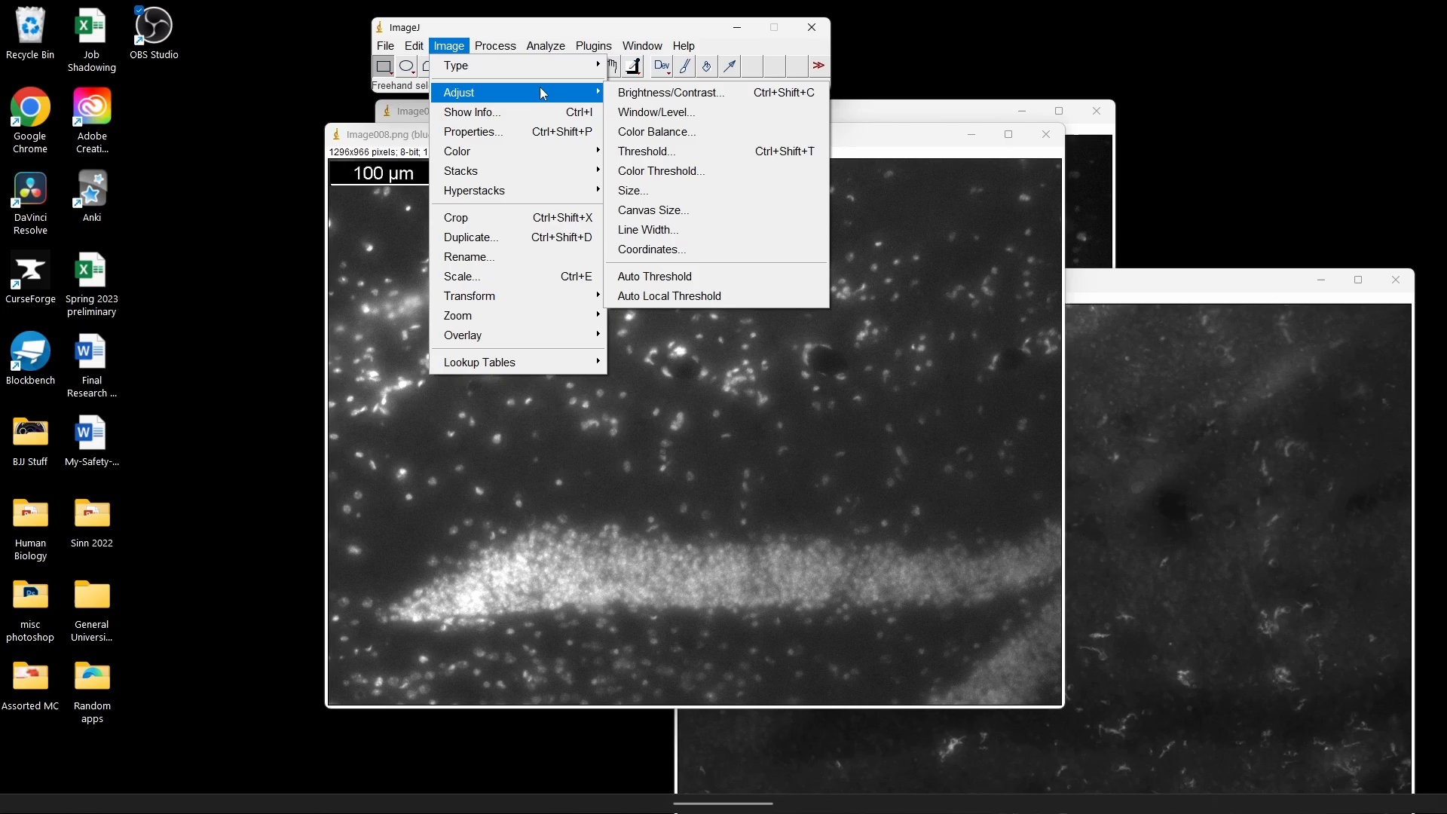
pyautogui.click(631, 93)
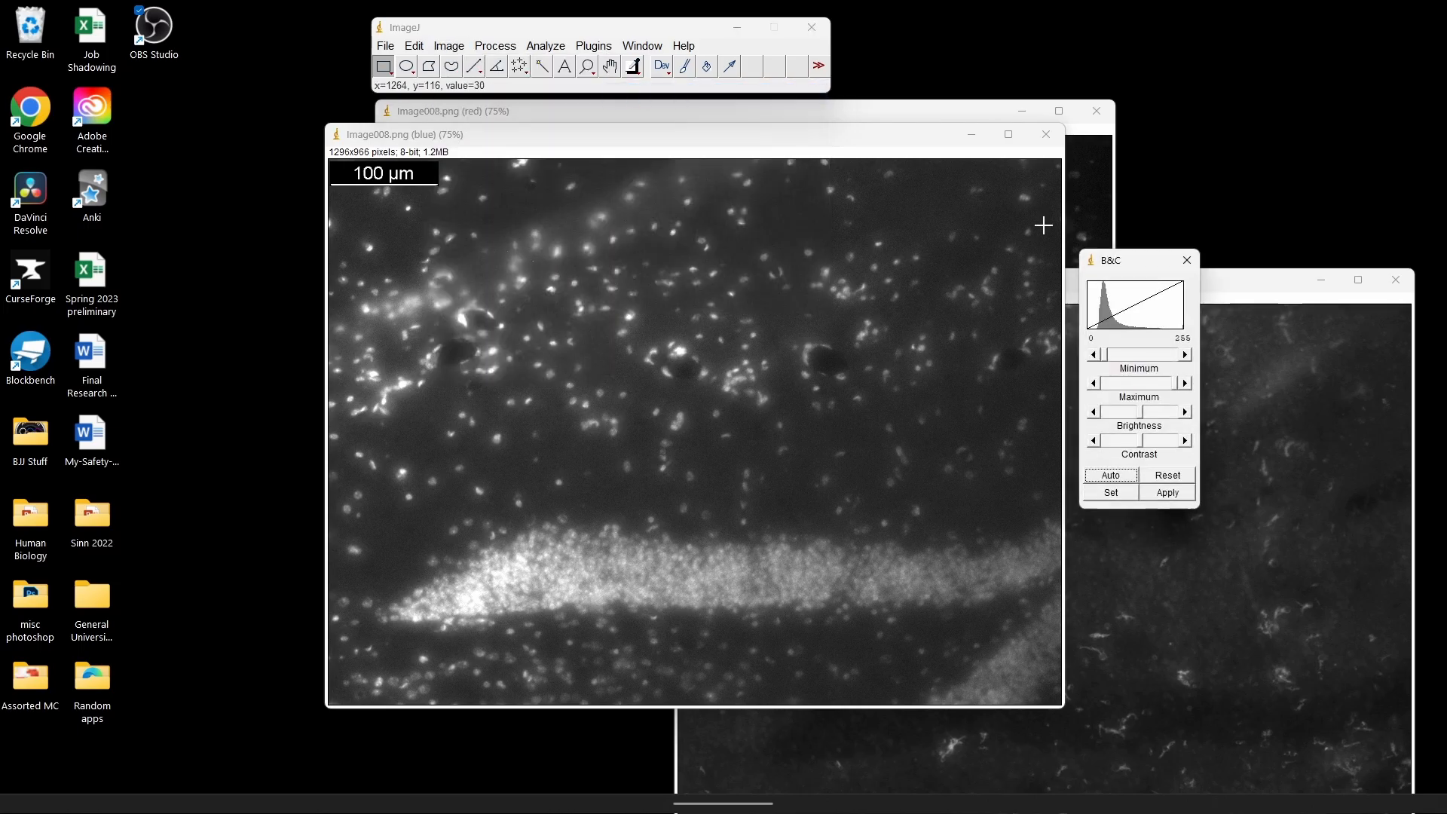
pyautogui.moveTo(1128, 255); pyautogui.dragTo(220, 224)
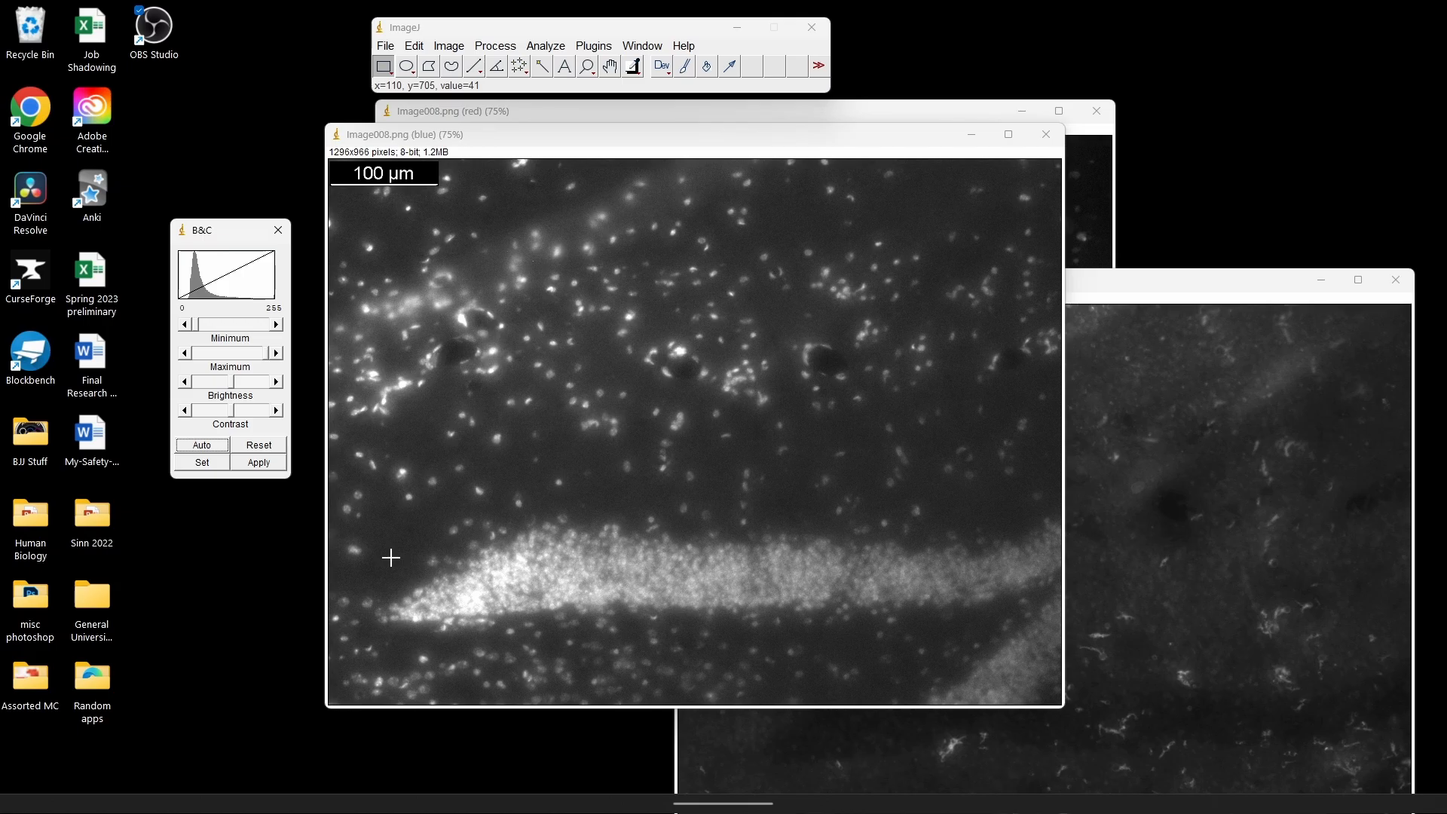
pyautogui.moveTo(194, 325); pyautogui.dragTo(211, 335)
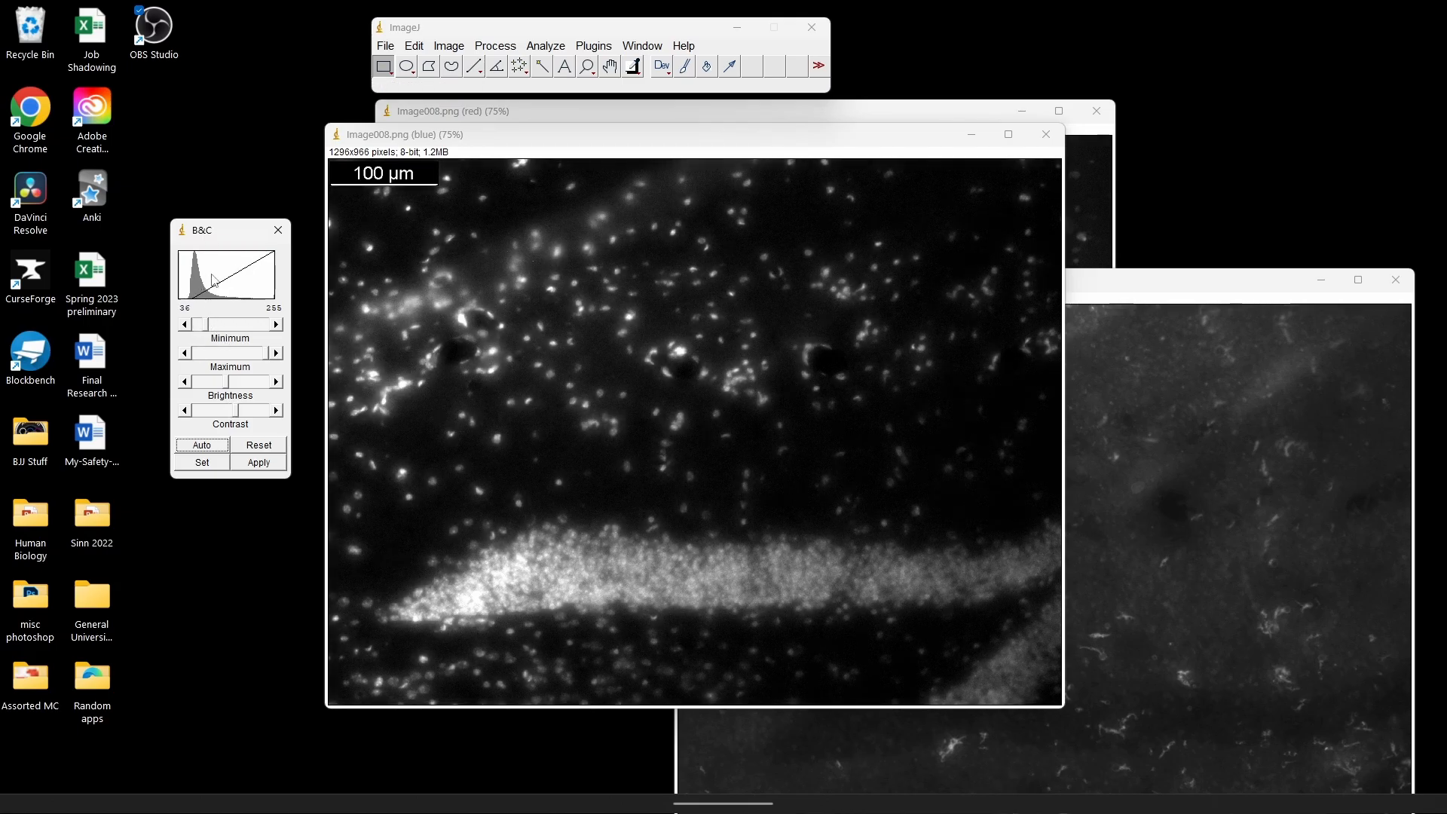
pyautogui.moveTo(236, 414); pyautogui.dragTo(242, 416)
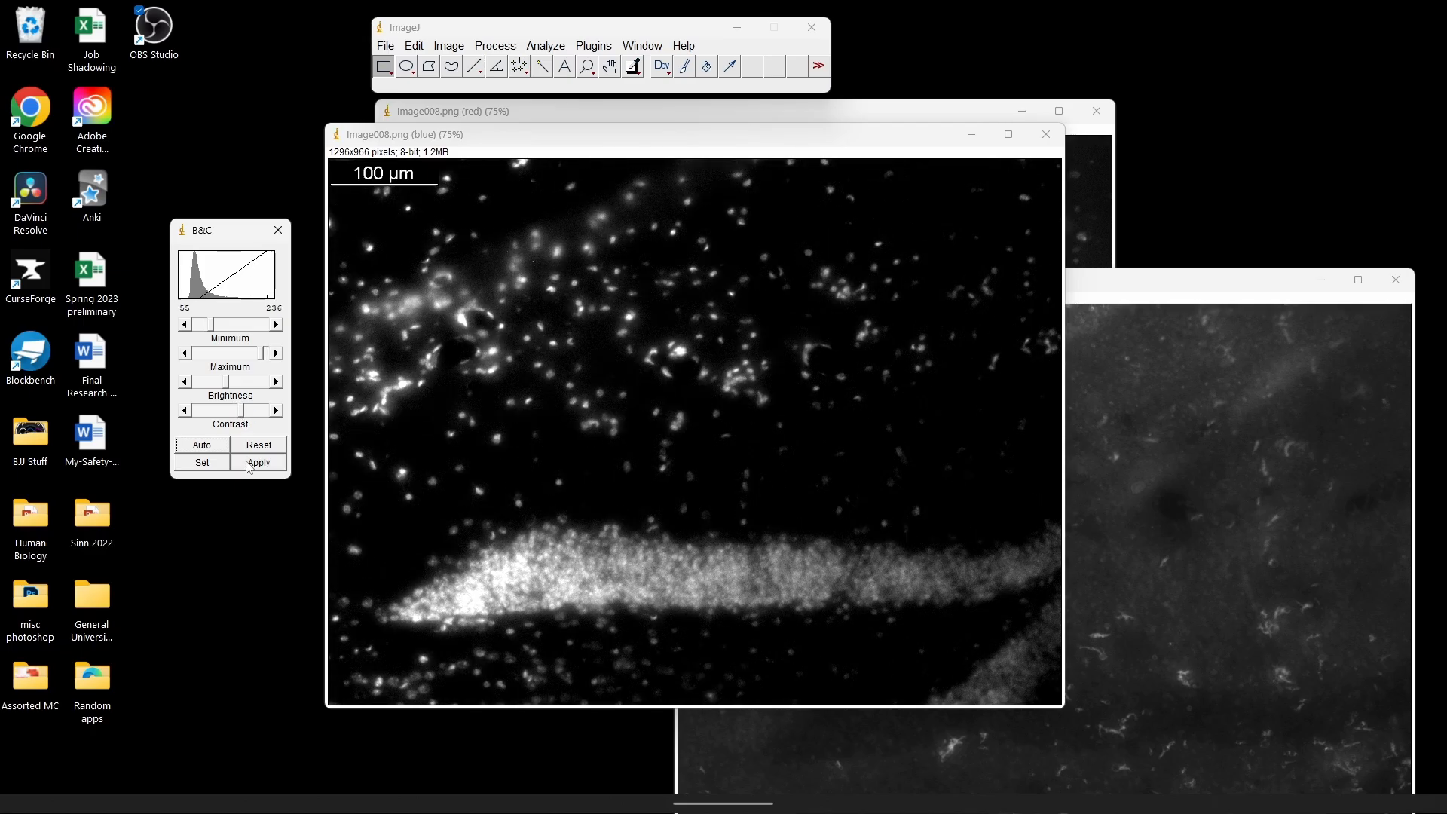
pyautogui.moveTo(229, 382); pyautogui.dragTo(237, 414)
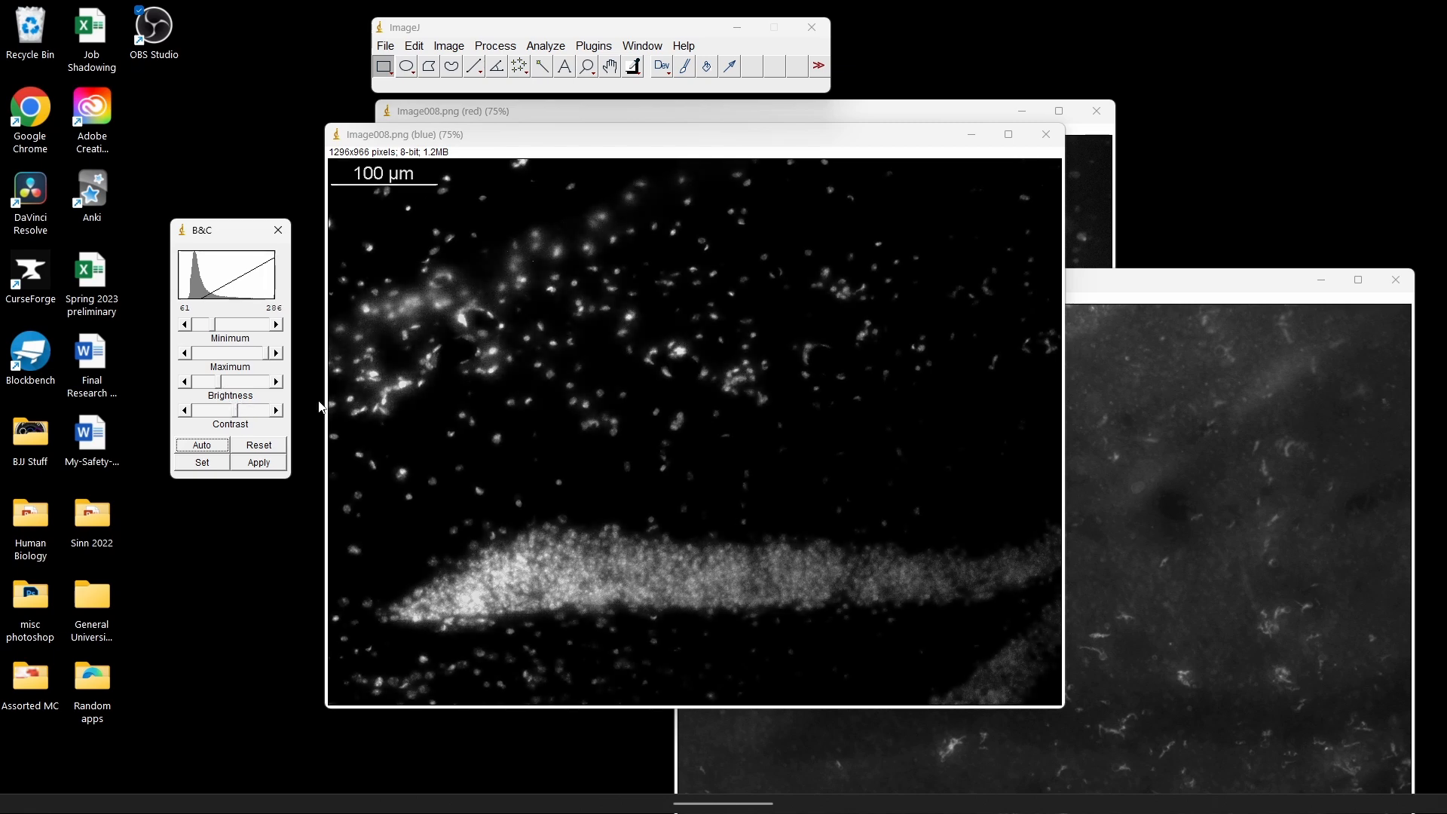
pyautogui.click(260, 464)
pyautogui.click(737, 262)
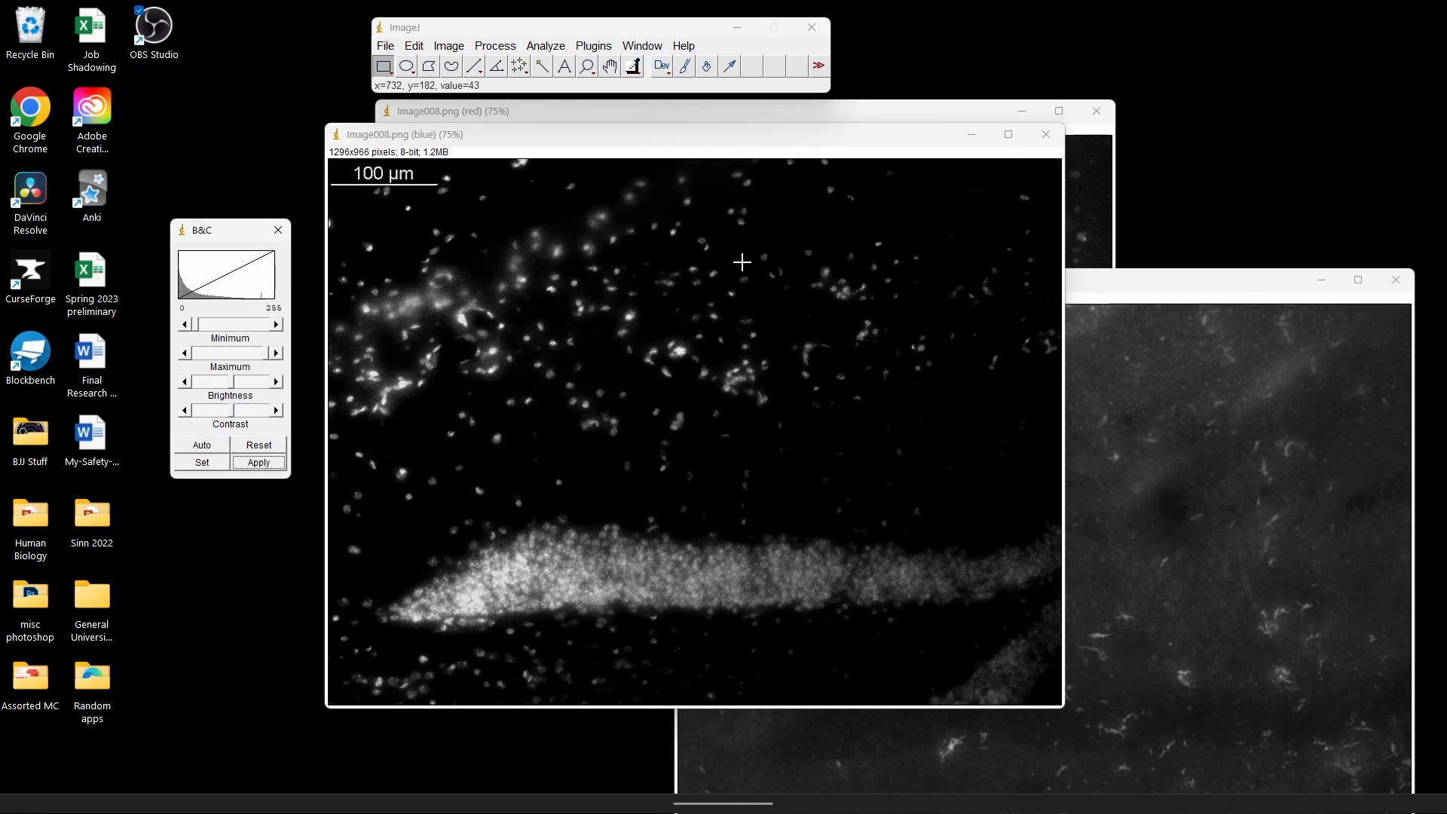
# Lower the blue channel's brightness and contrast to a range of about -9 to 294, apply it, and minimize the image
pyautogui.moveTo(235, 383); pyautogui.dragTo(230, 382)
pyautogui.moveTo(235, 411)
pyautogui.mouseDown()
pyautogui.moveTo(229, 384)
pyautogui.moveTo(229, 422)
pyautogui.mouseUp()
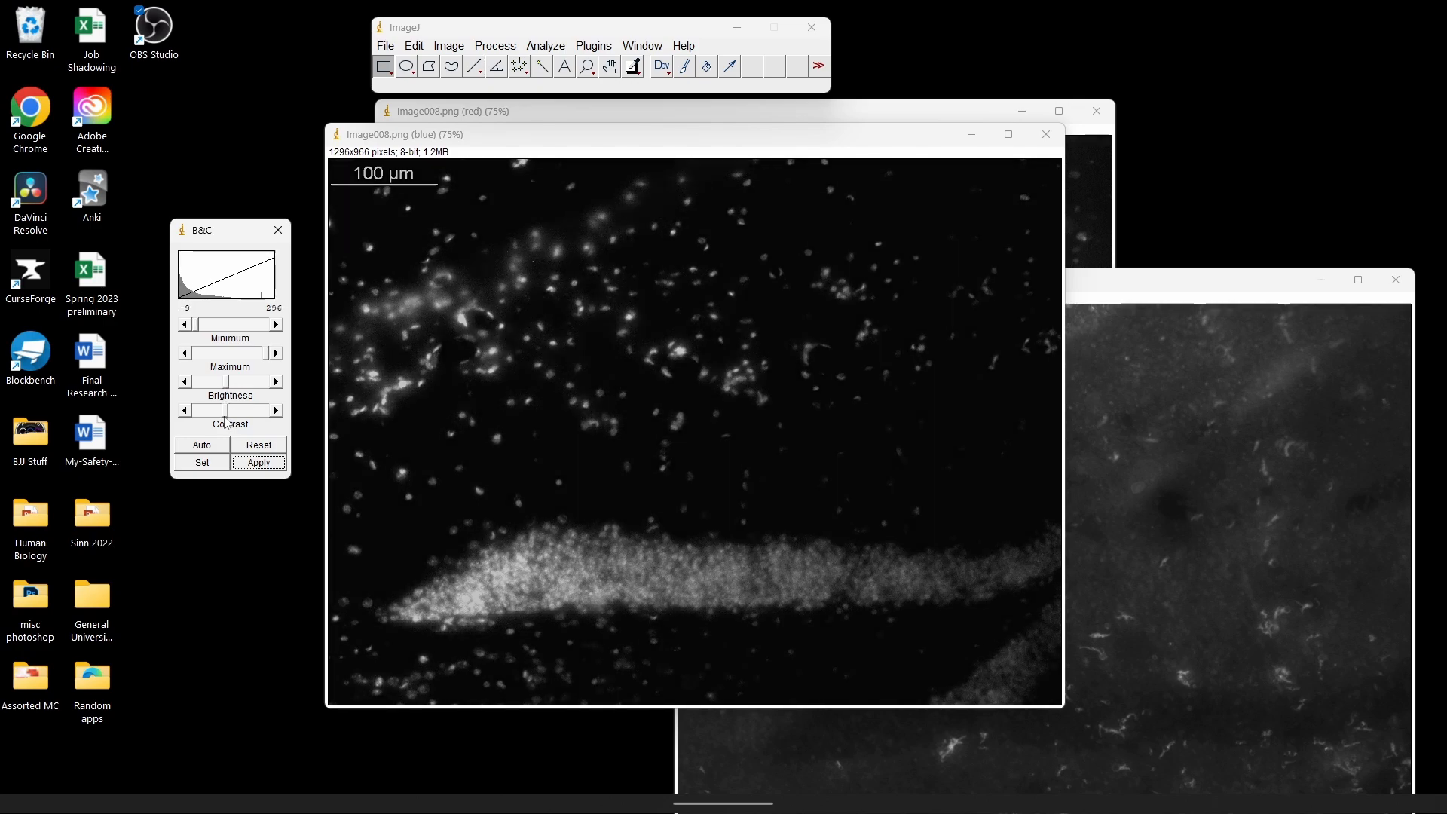
pyautogui.click(259, 462)
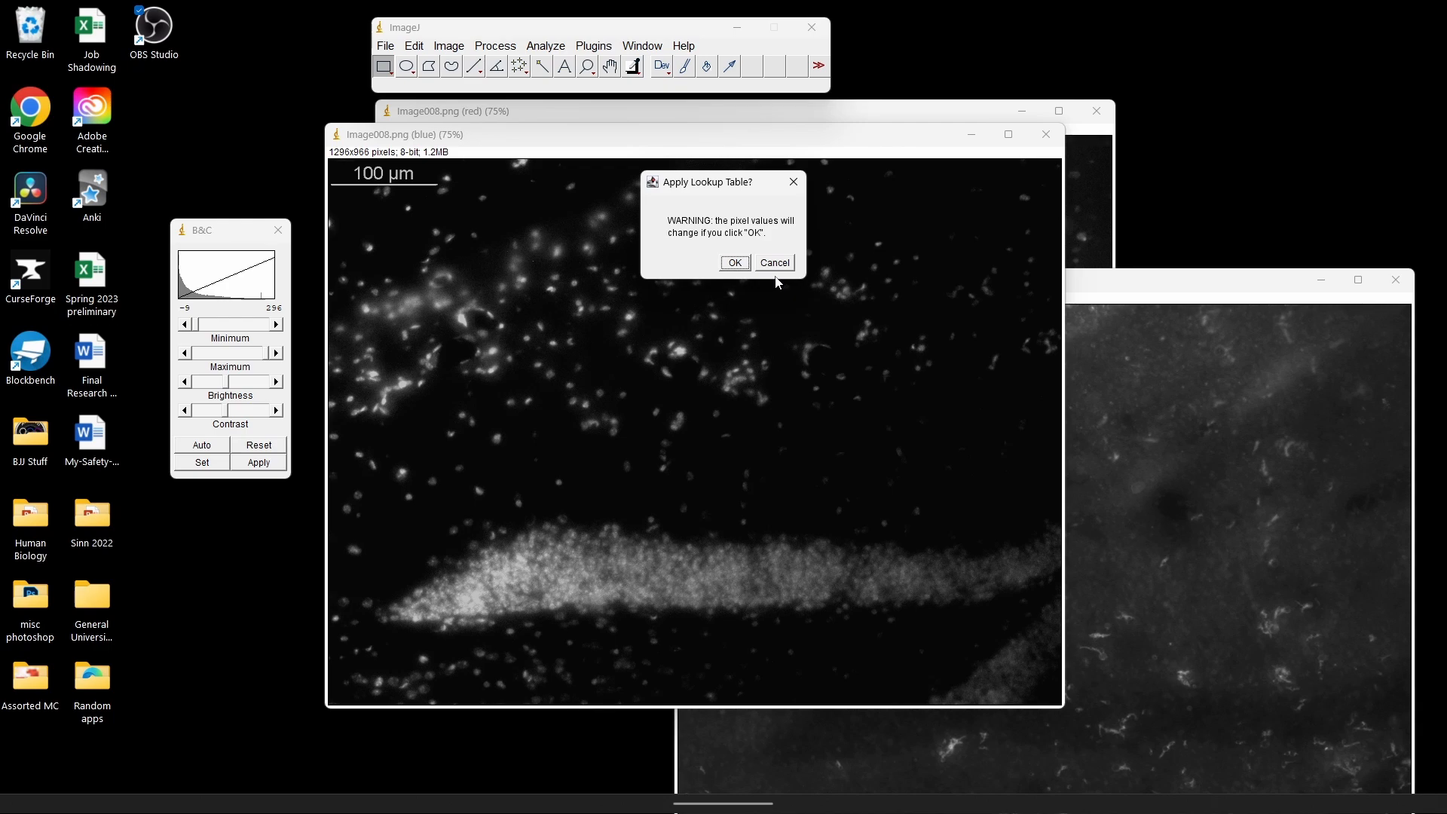
pyautogui.click(735, 263)
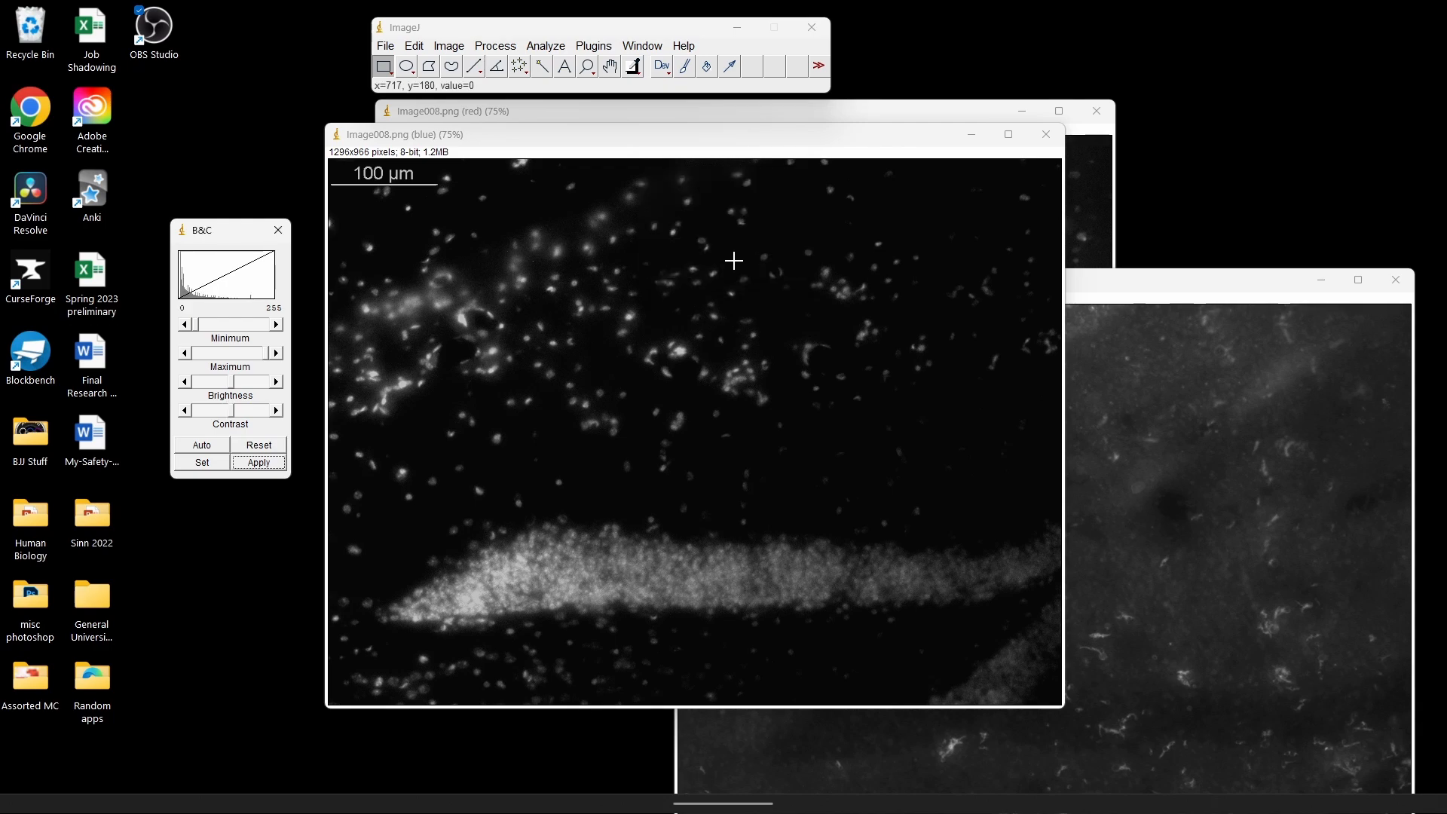
pyautogui.click(287, 237)
pyautogui.click(967, 139)
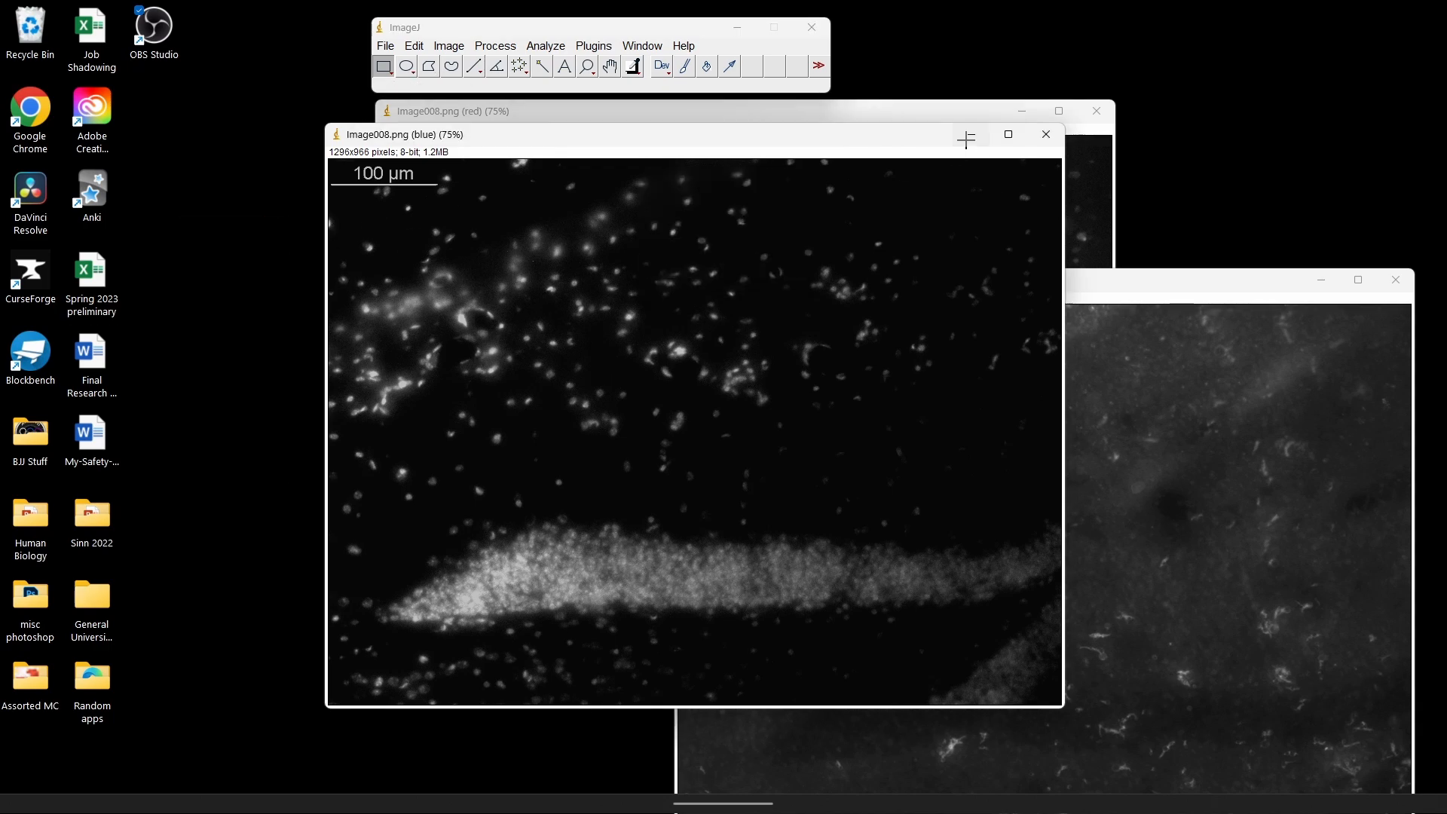
# Adjust the red channel's brightness and contrast to a display range of about 52 to 245
pyautogui.click(450, 46)
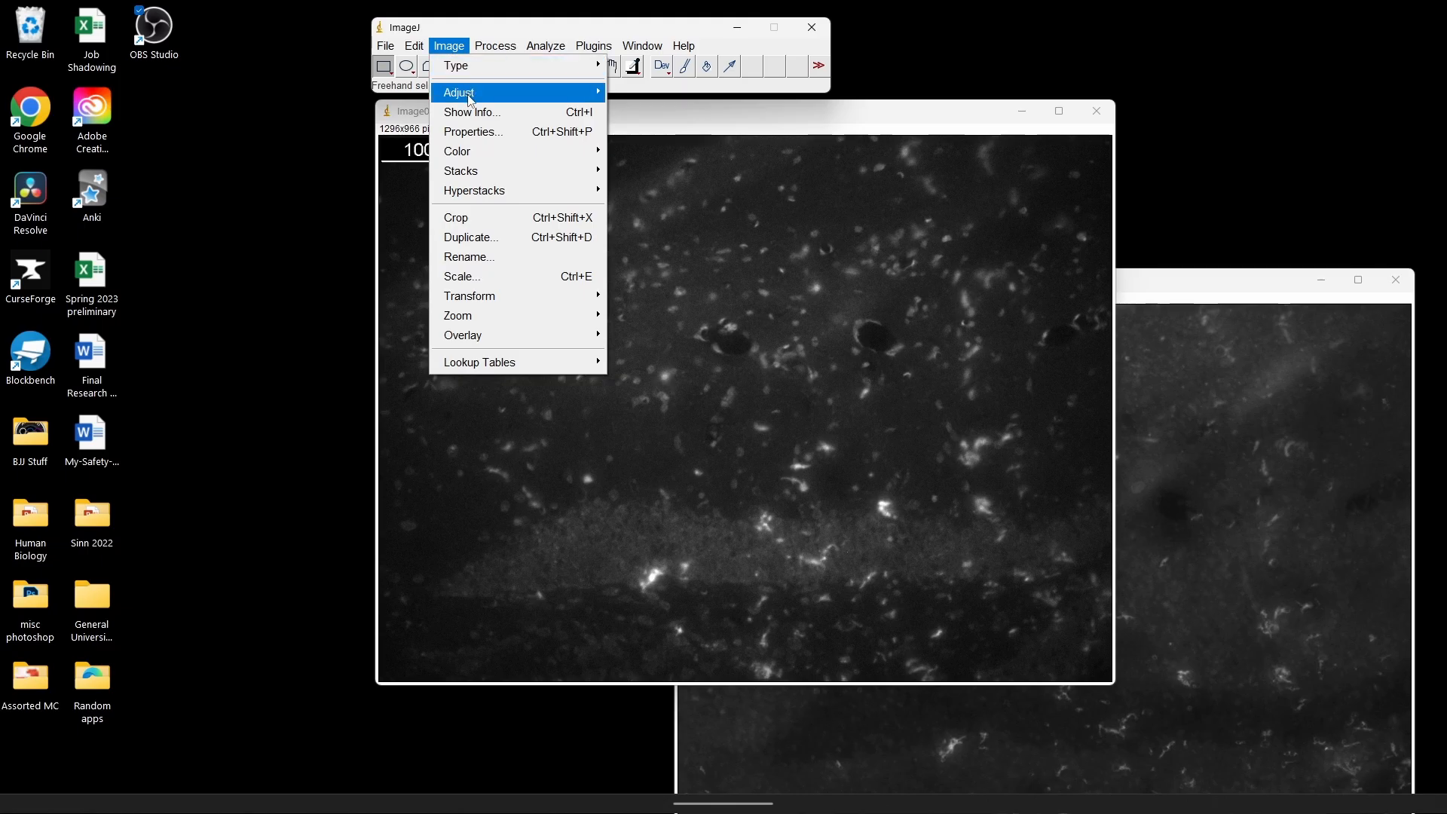
pyautogui.moveTo(576, 99)
pyautogui.click(637, 93)
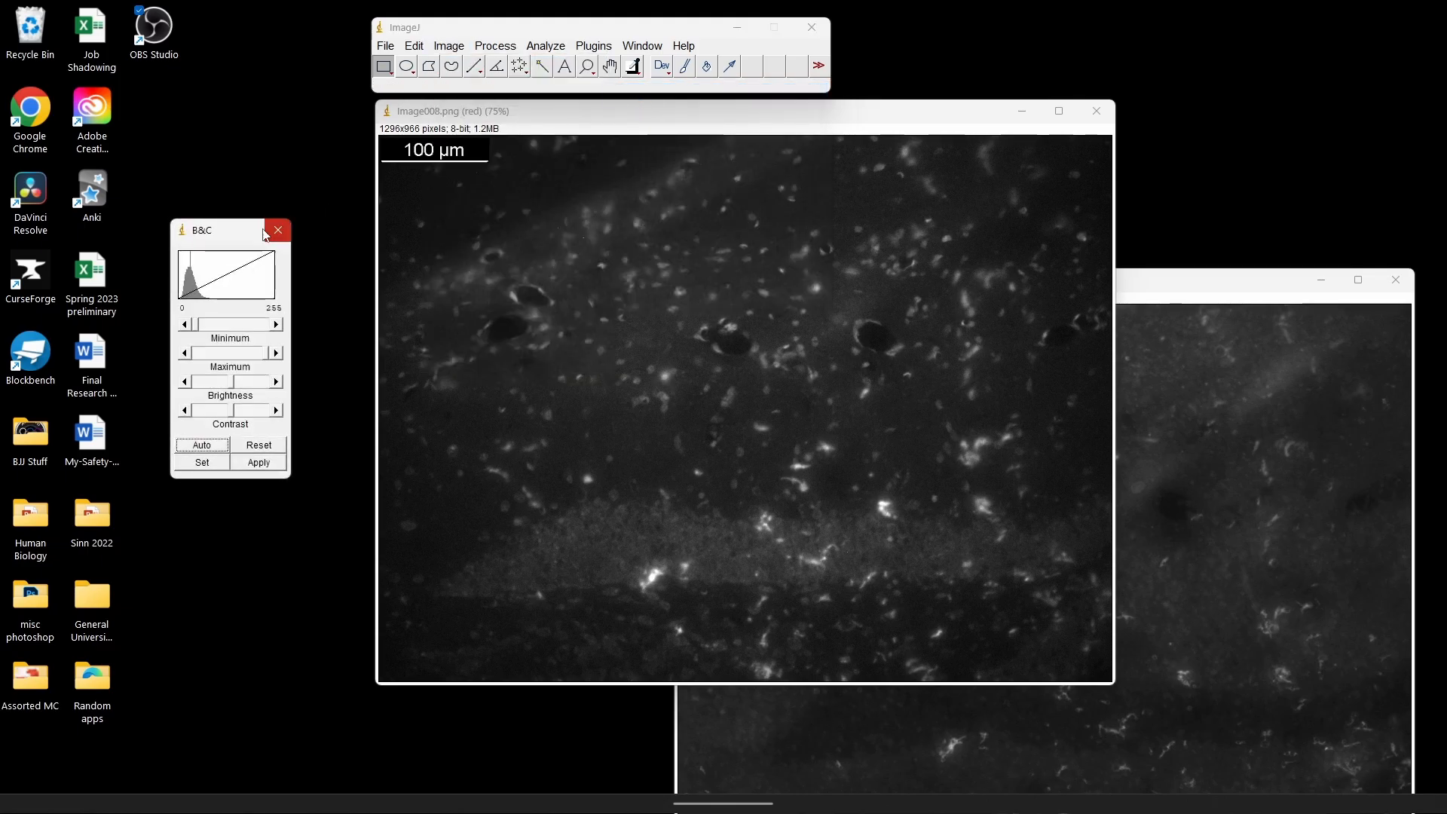
pyautogui.moveTo(234, 218); pyautogui.dragTo(312, 192)
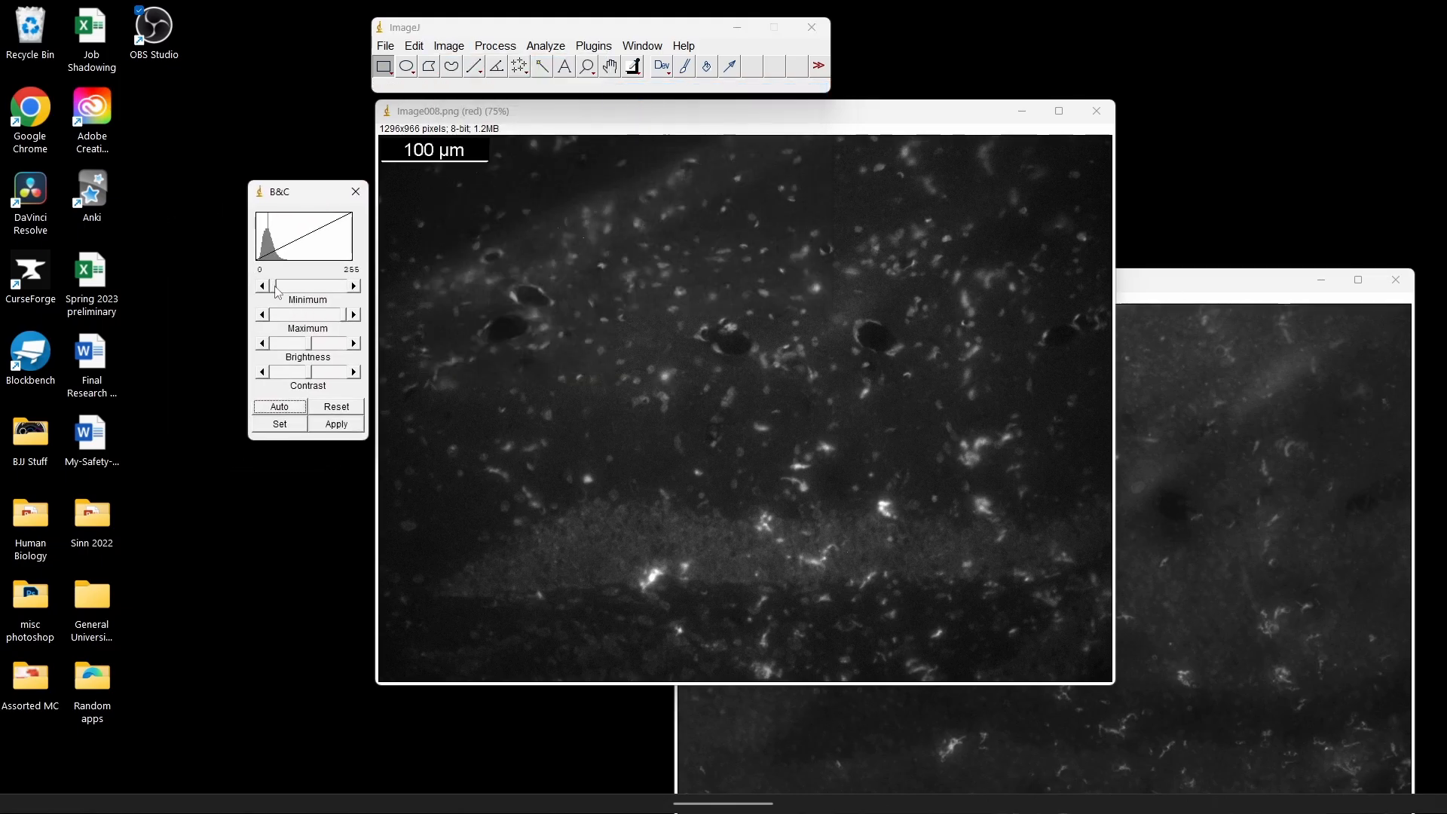
pyautogui.moveTo(278, 294); pyautogui.dragTo(282, 294)
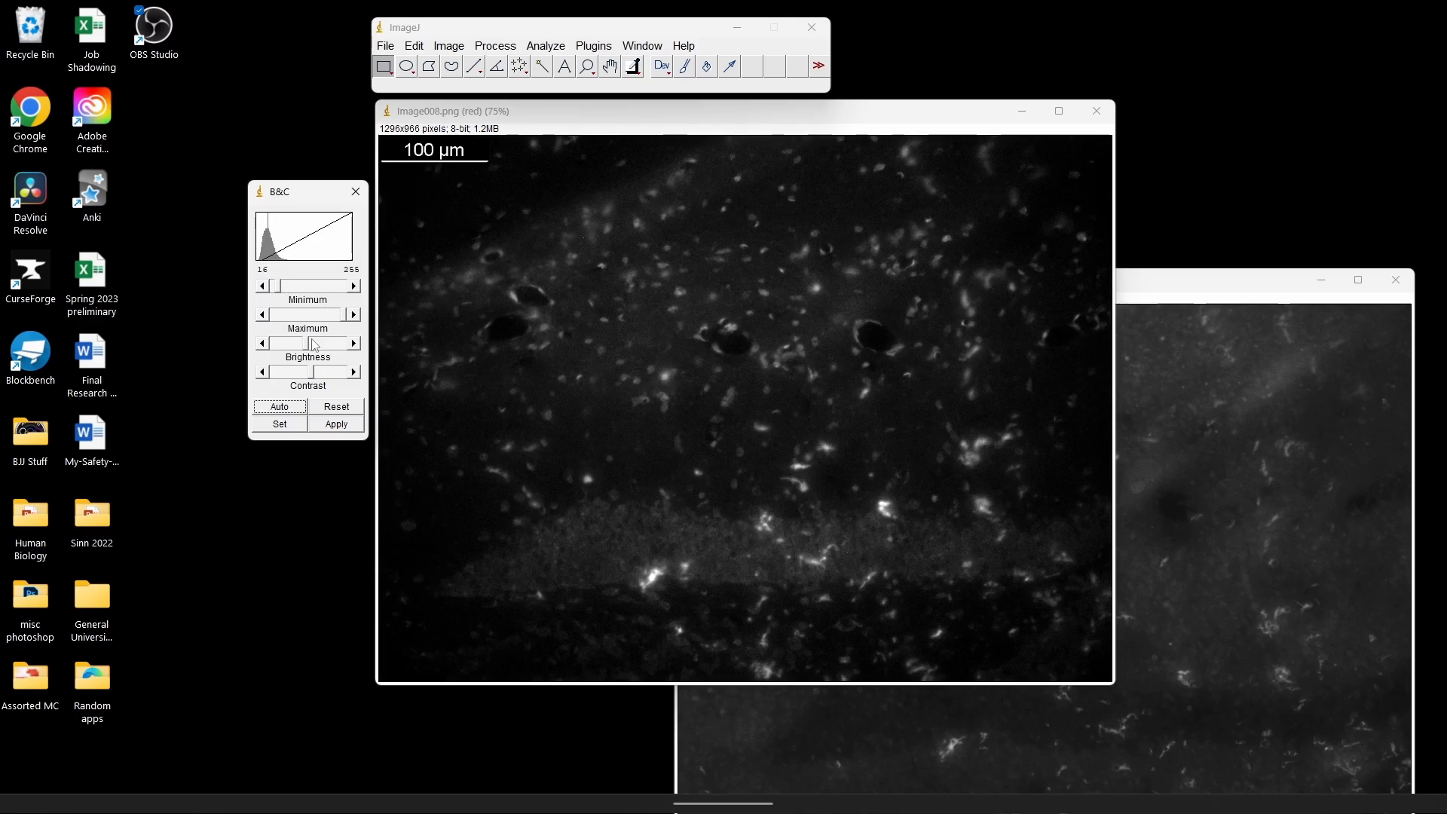
pyautogui.moveTo(311, 348); pyautogui.dragTo(321, 382)
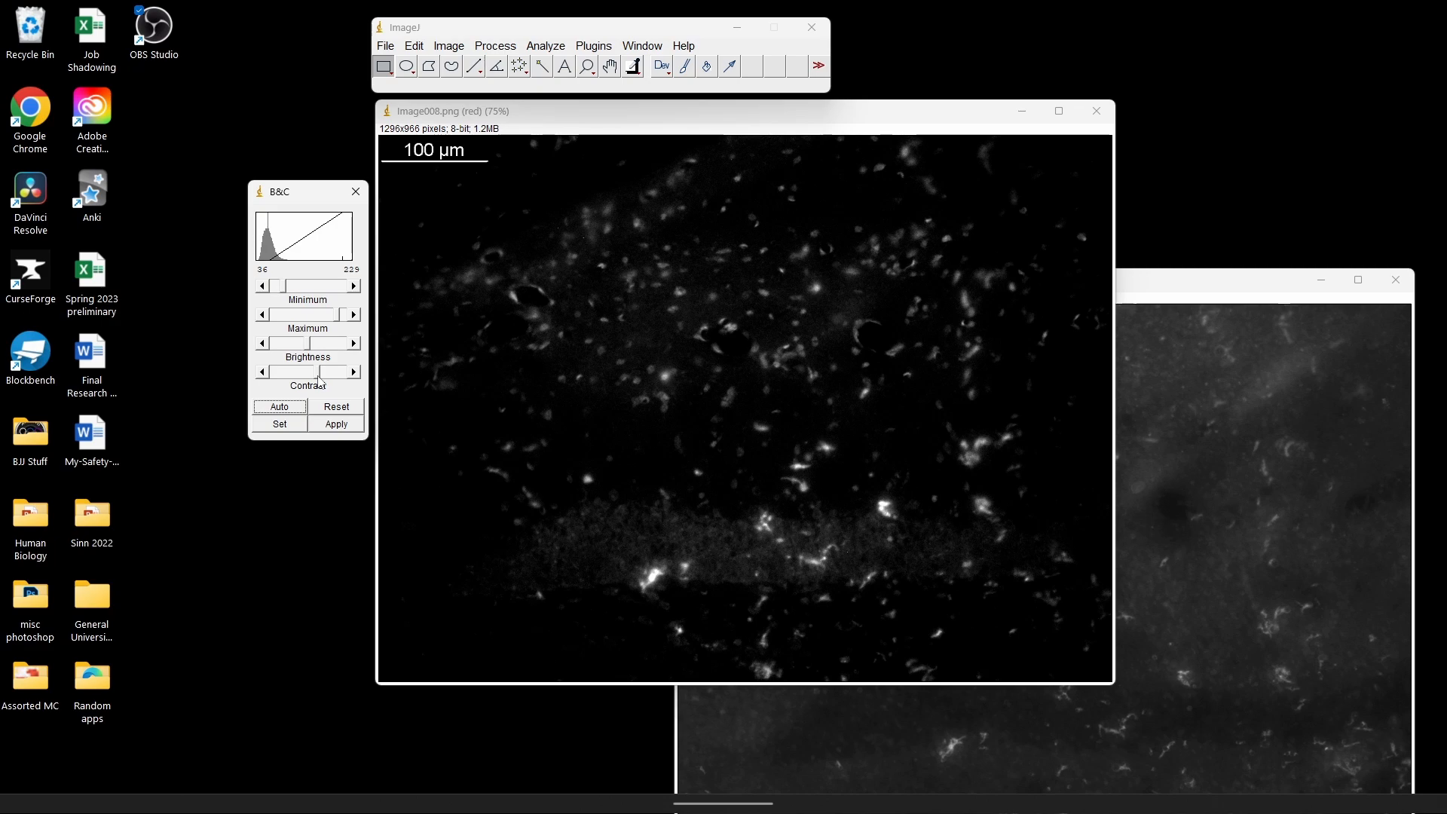
pyautogui.moveTo(281, 291); pyautogui.dragTo(288, 293)
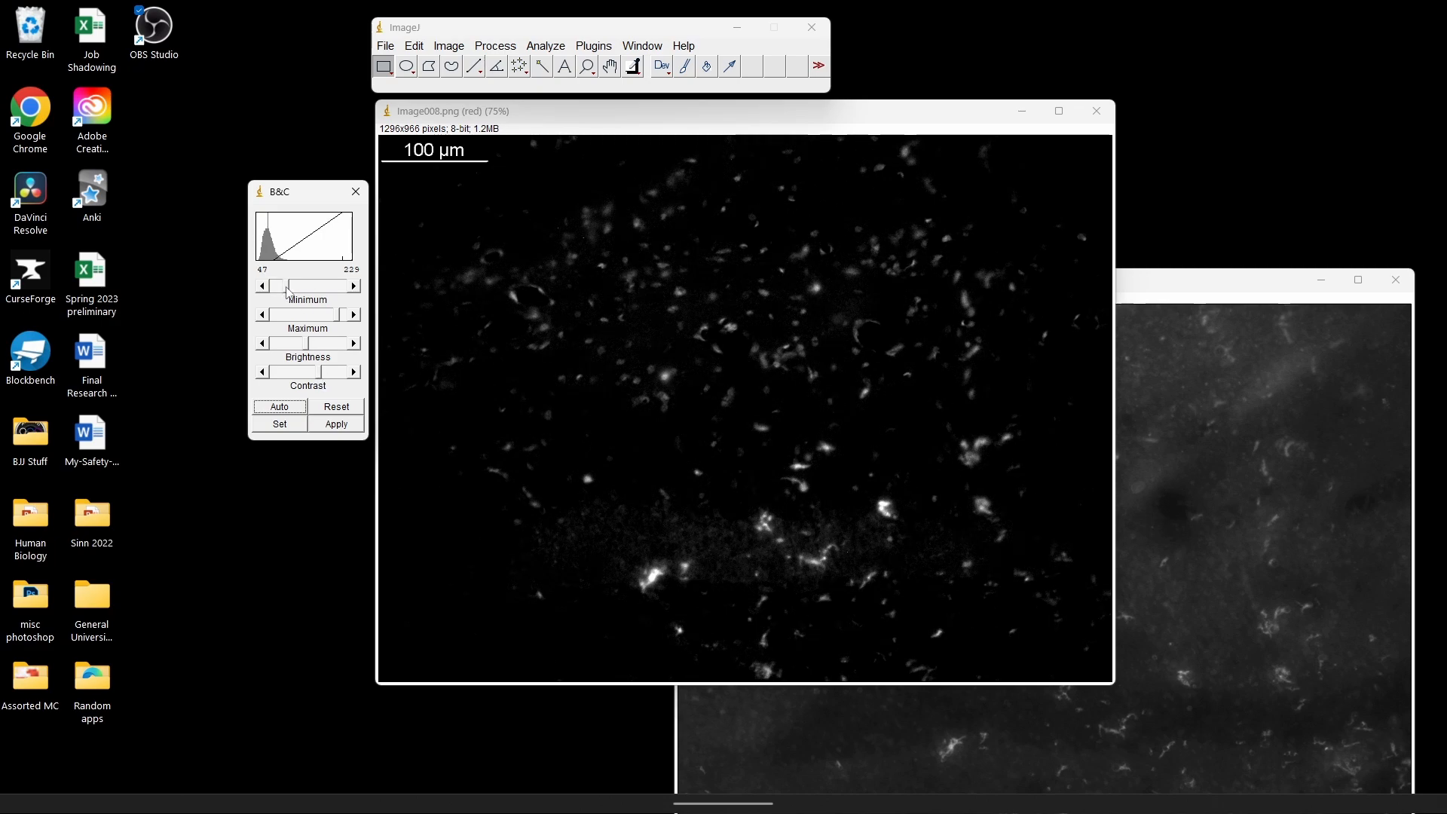
pyautogui.moveTo(320, 377); pyautogui.dragTo(319, 384)
pyautogui.moveTo(307, 345); pyautogui.dragTo(306, 345)
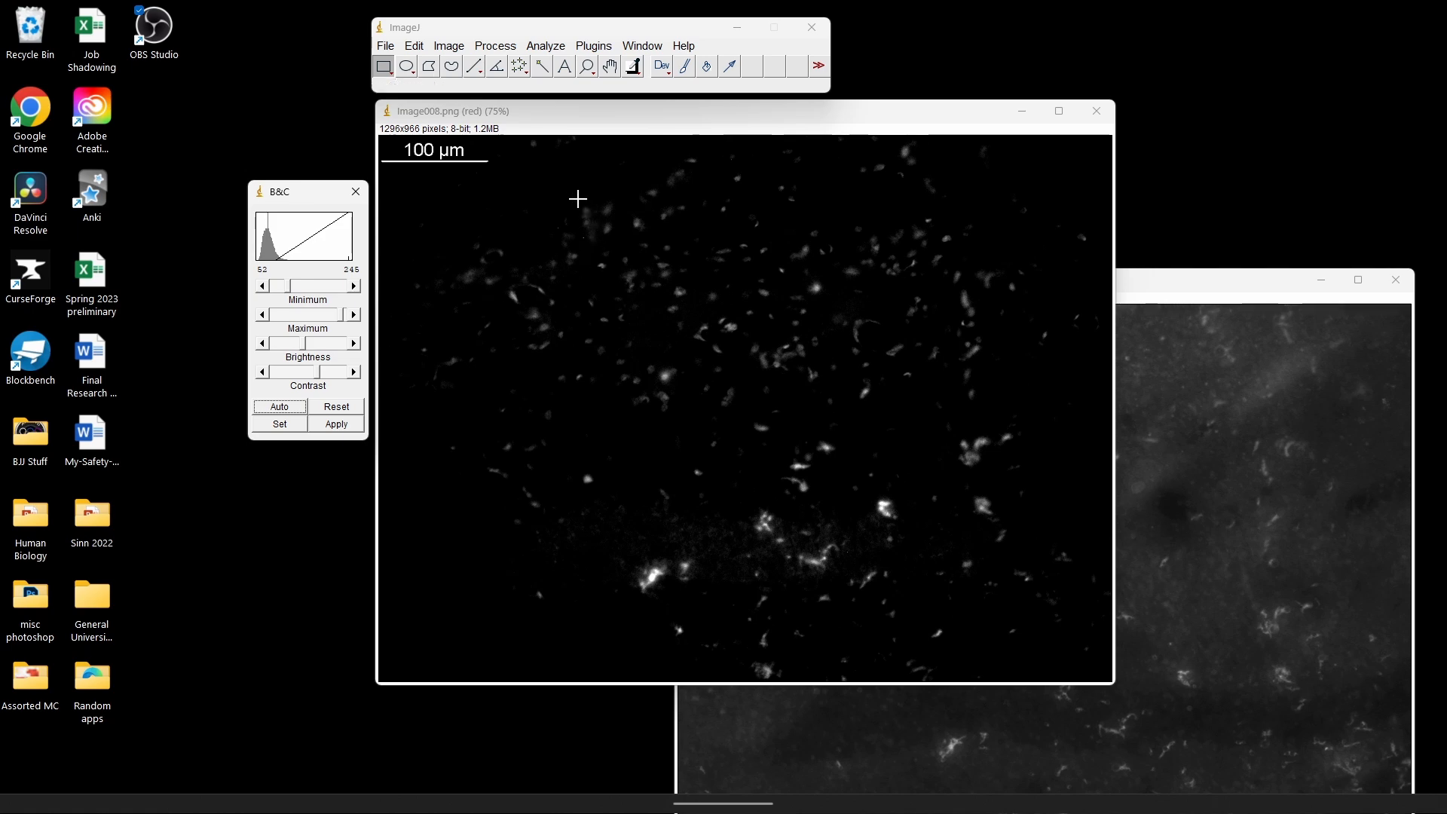
# Apply the brightness and contrast changes to the red channel's pixels and minimize its image
pyautogui.moveTo(329, 202); pyautogui.dragTo(287, 197)
pyautogui.click(295, 419)
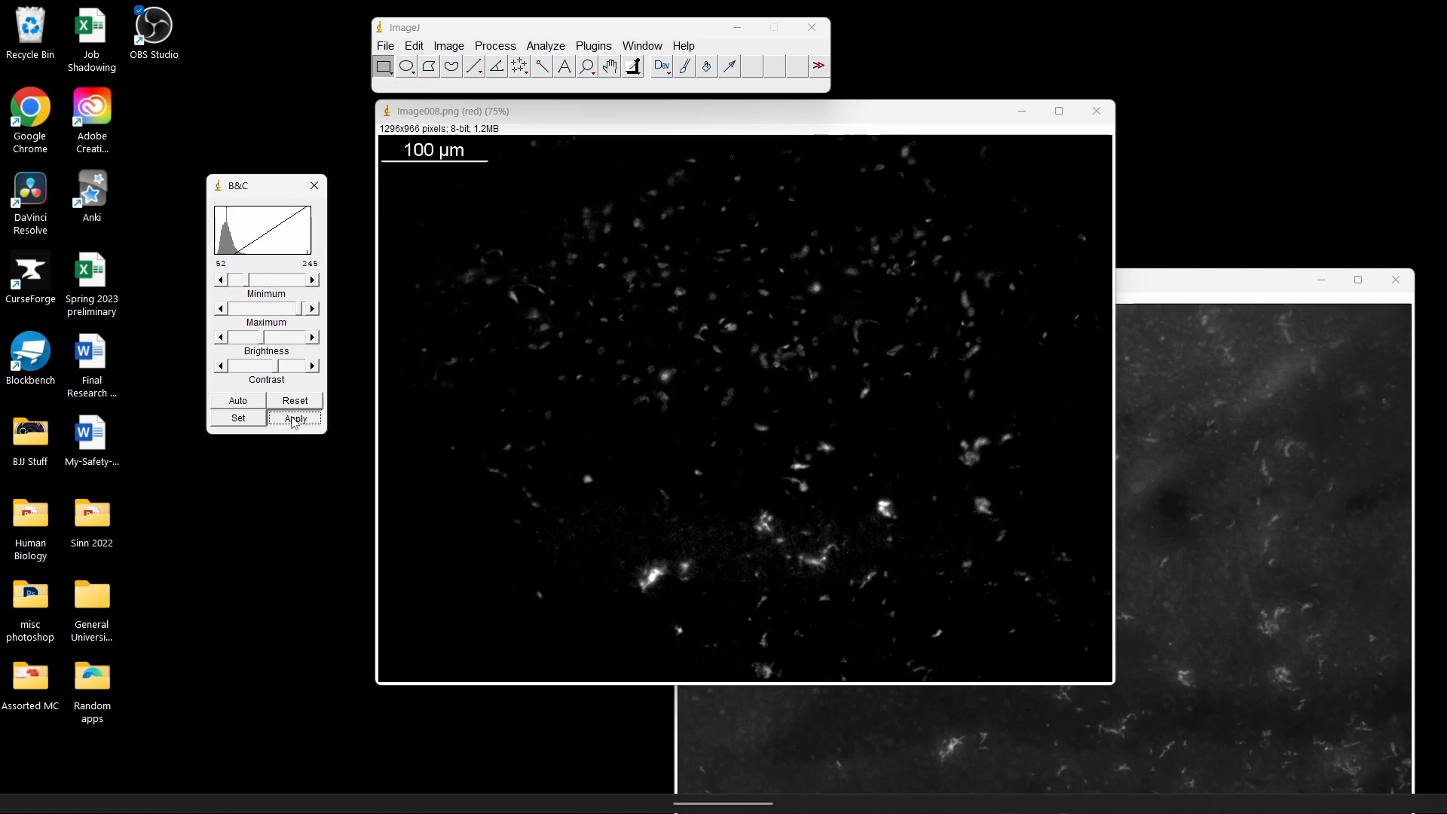
pyautogui.click(733, 261)
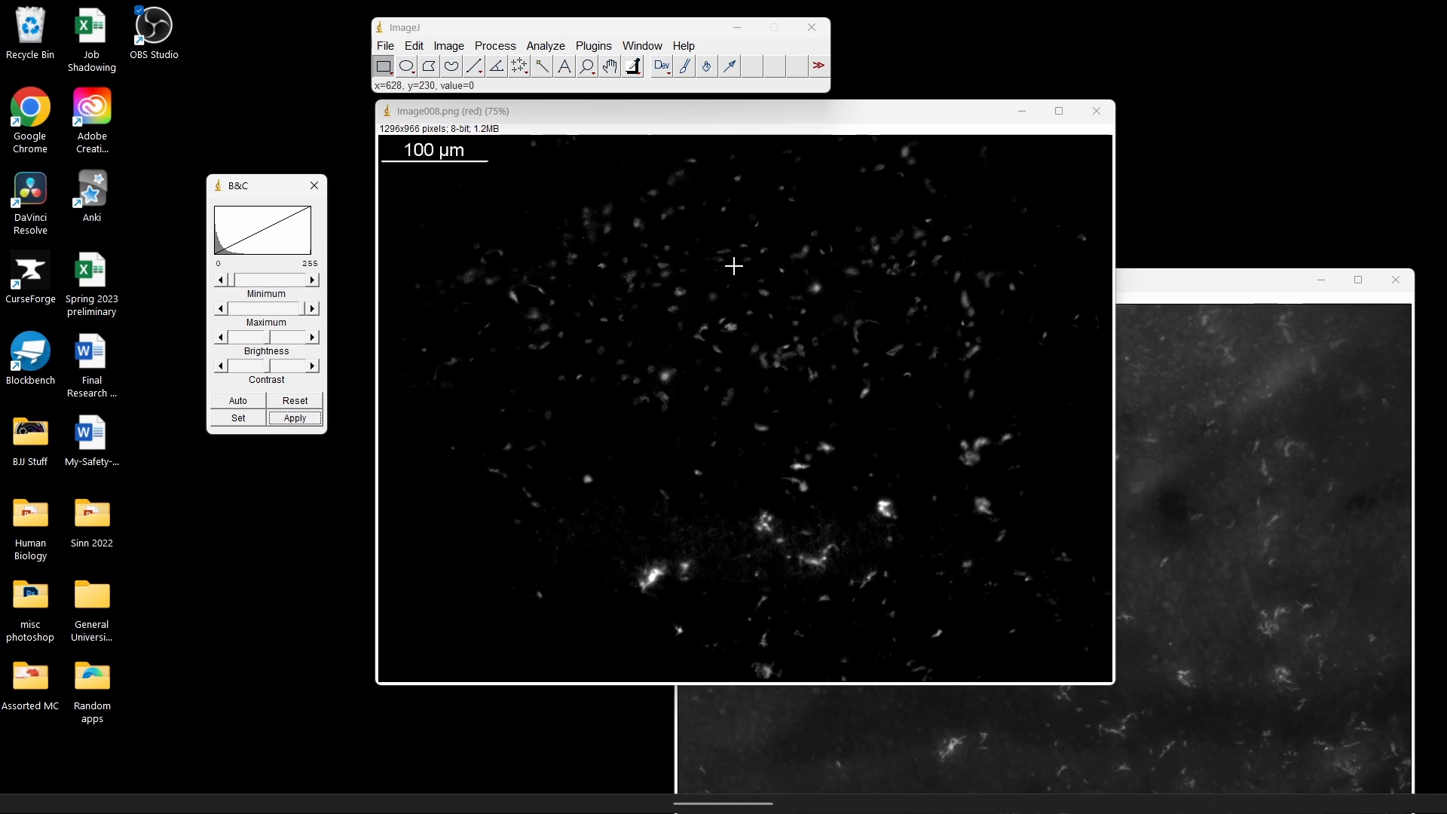
pyautogui.click(314, 186)
pyautogui.click(1022, 110)
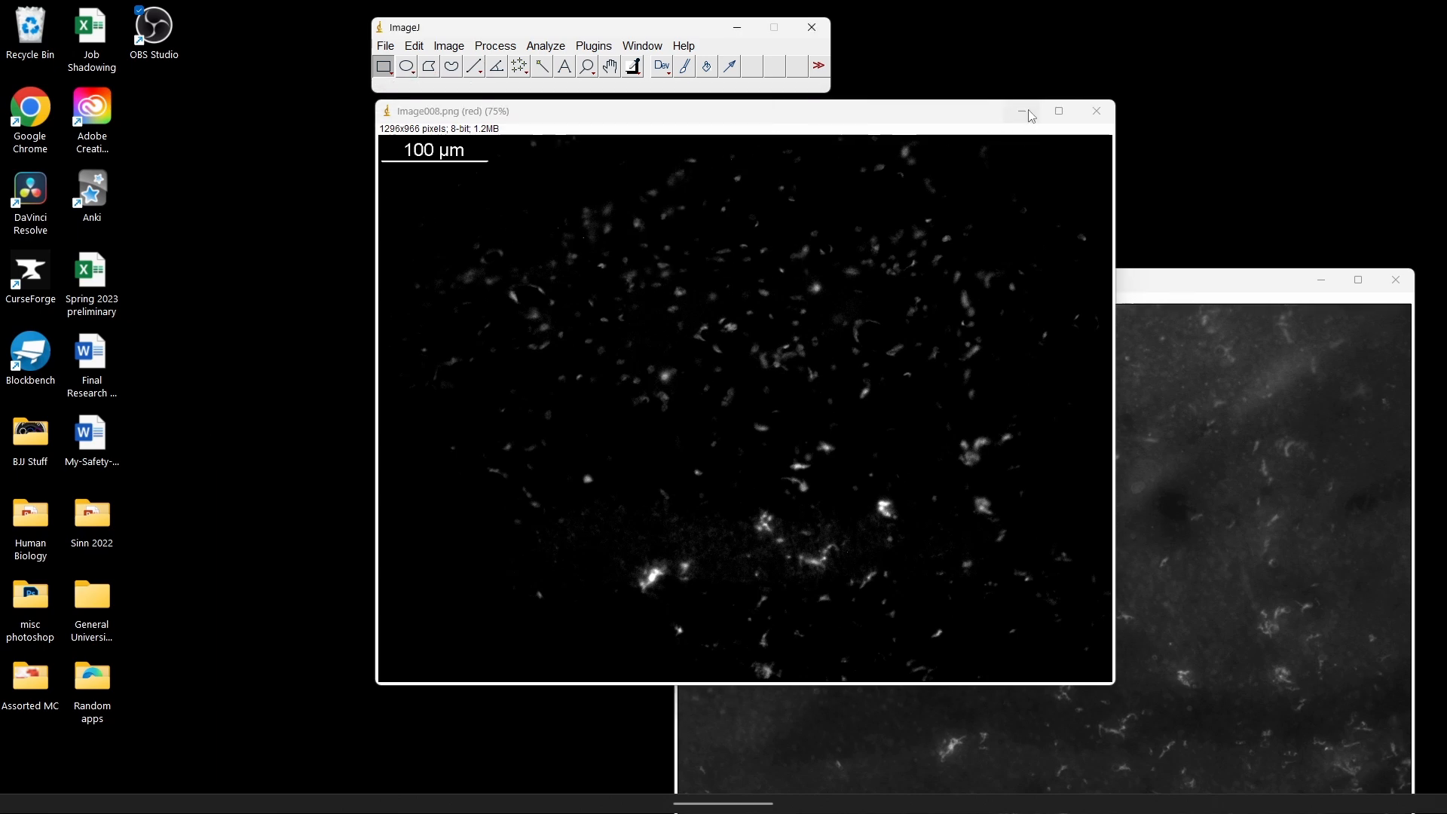
# Adjust the green channel's brightness and contrast to a range of about 52 to 191 and apply it to the pixels
pyautogui.moveTo(910, 284); pyautogui.dragTo(446, 139)
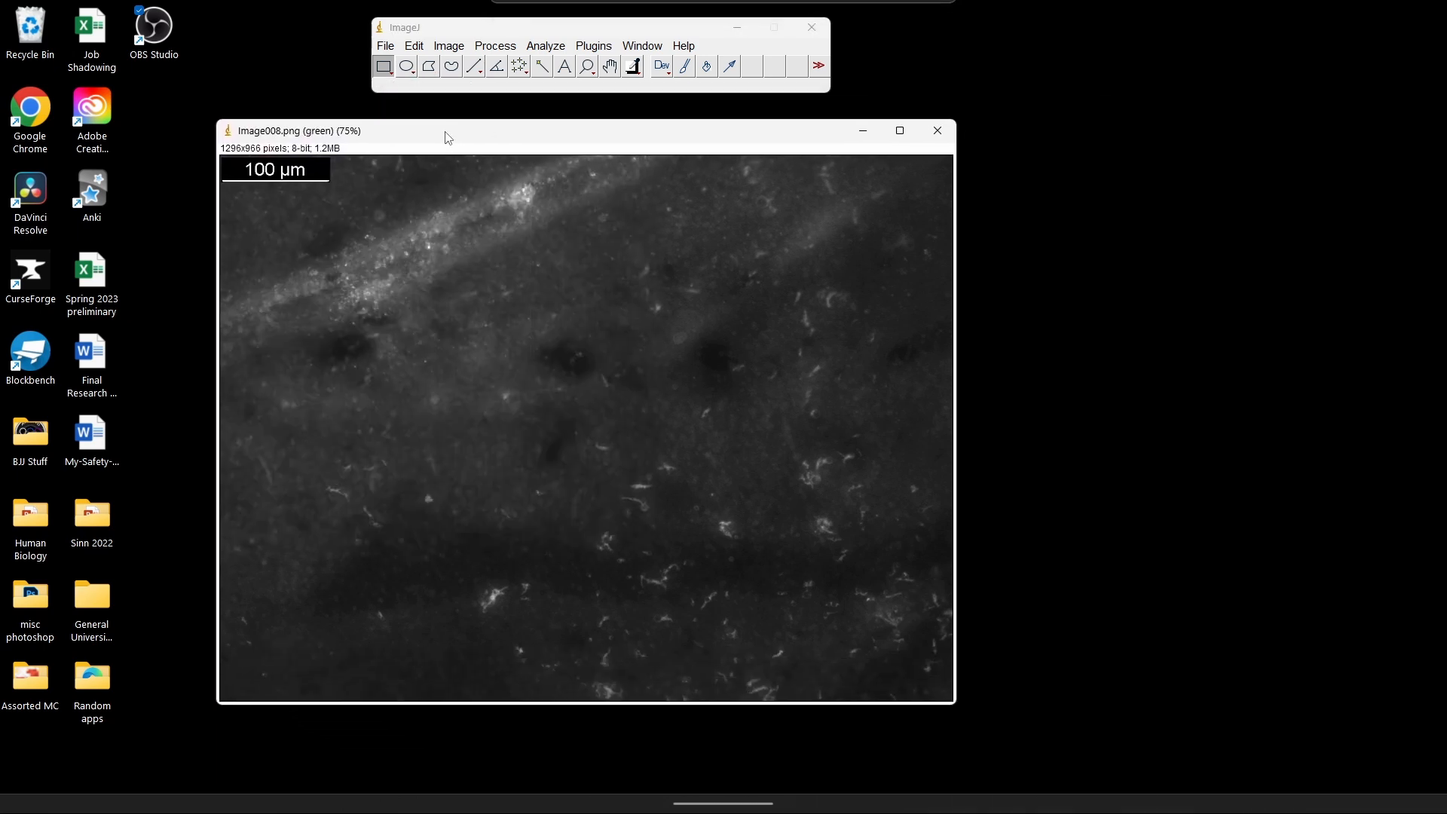
pyautogui.click(449, 46)
pyautogui.moveTo(467, 96)
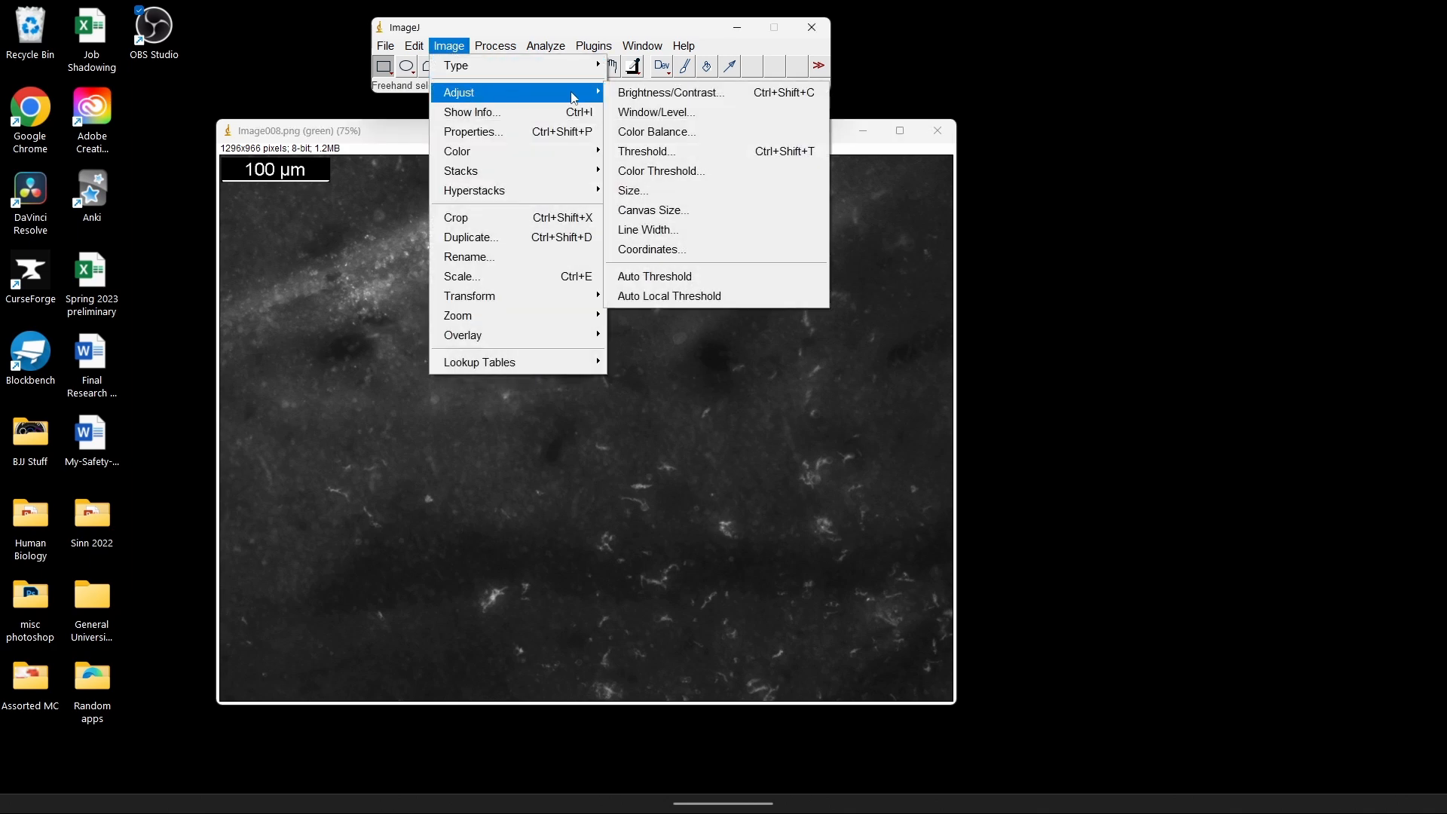
pyautogui.click(630, 94)
pyautogui.moveTo(278, 191); pyautogui.dragTo(155, 222)
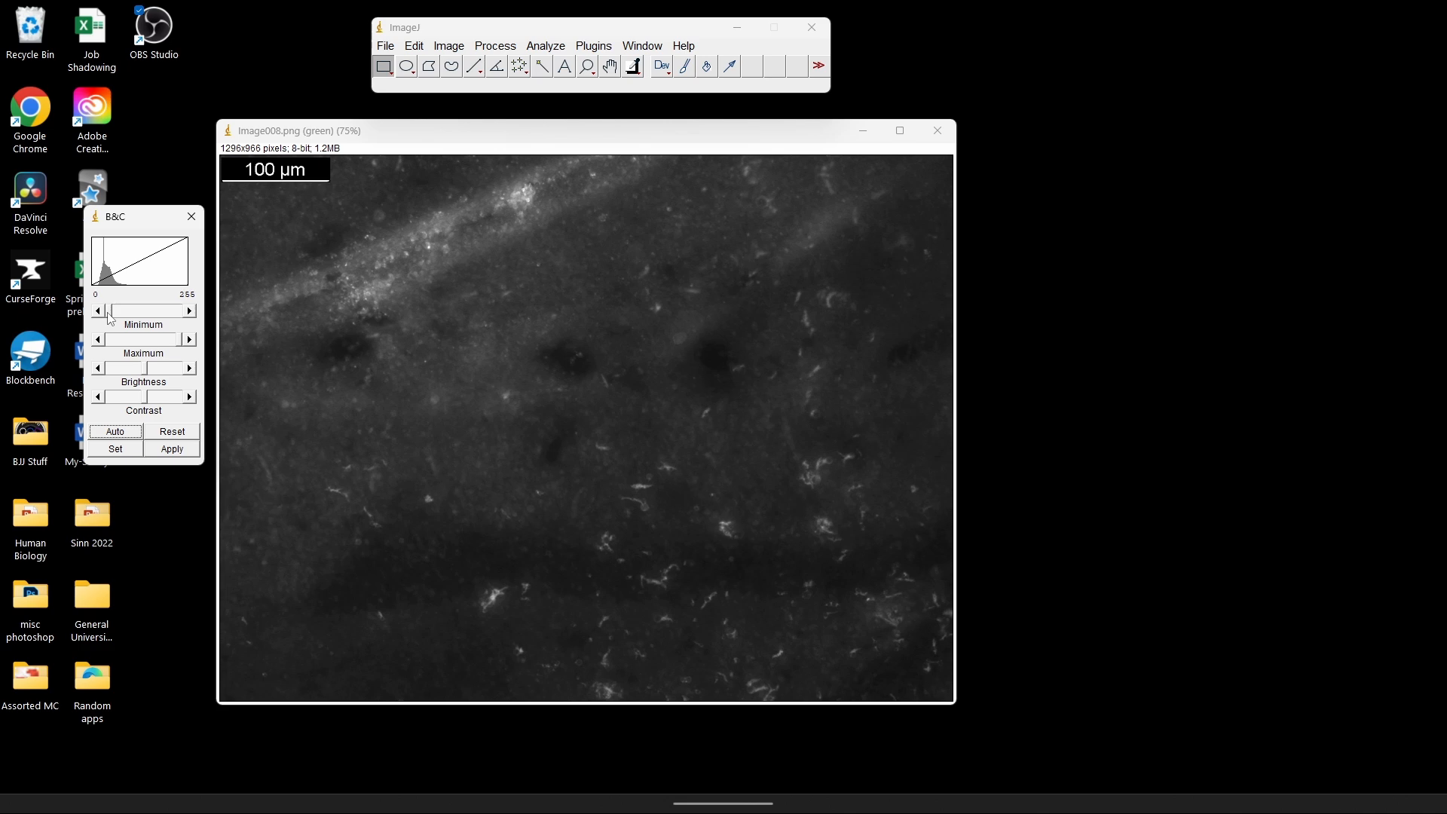
pyautogui.moveTo(111, 318); pyautogui.dragTo(117, 325)
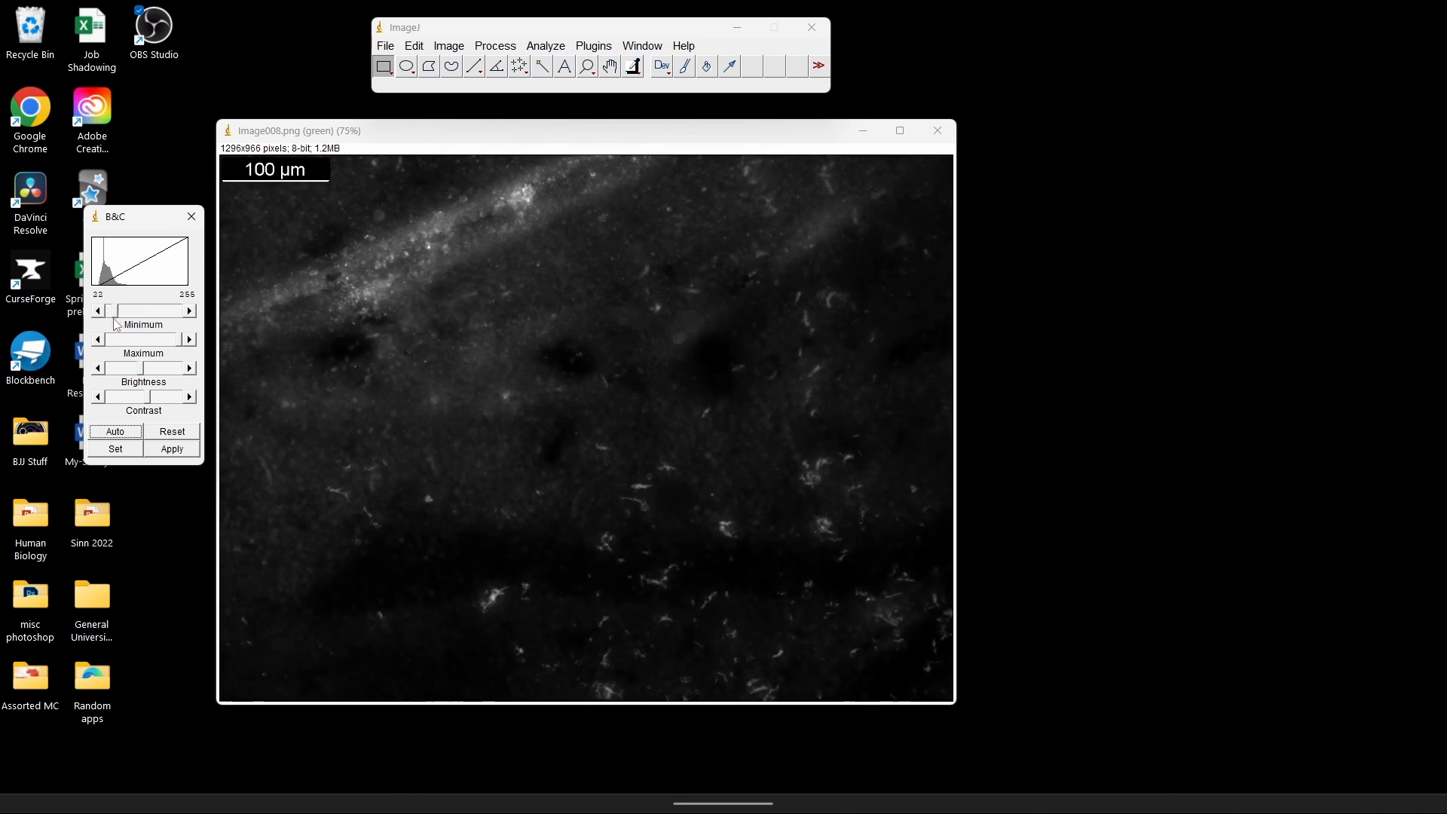
pyautogui.moveTo(145, 372); pyautogui.dragTo(164, 408)
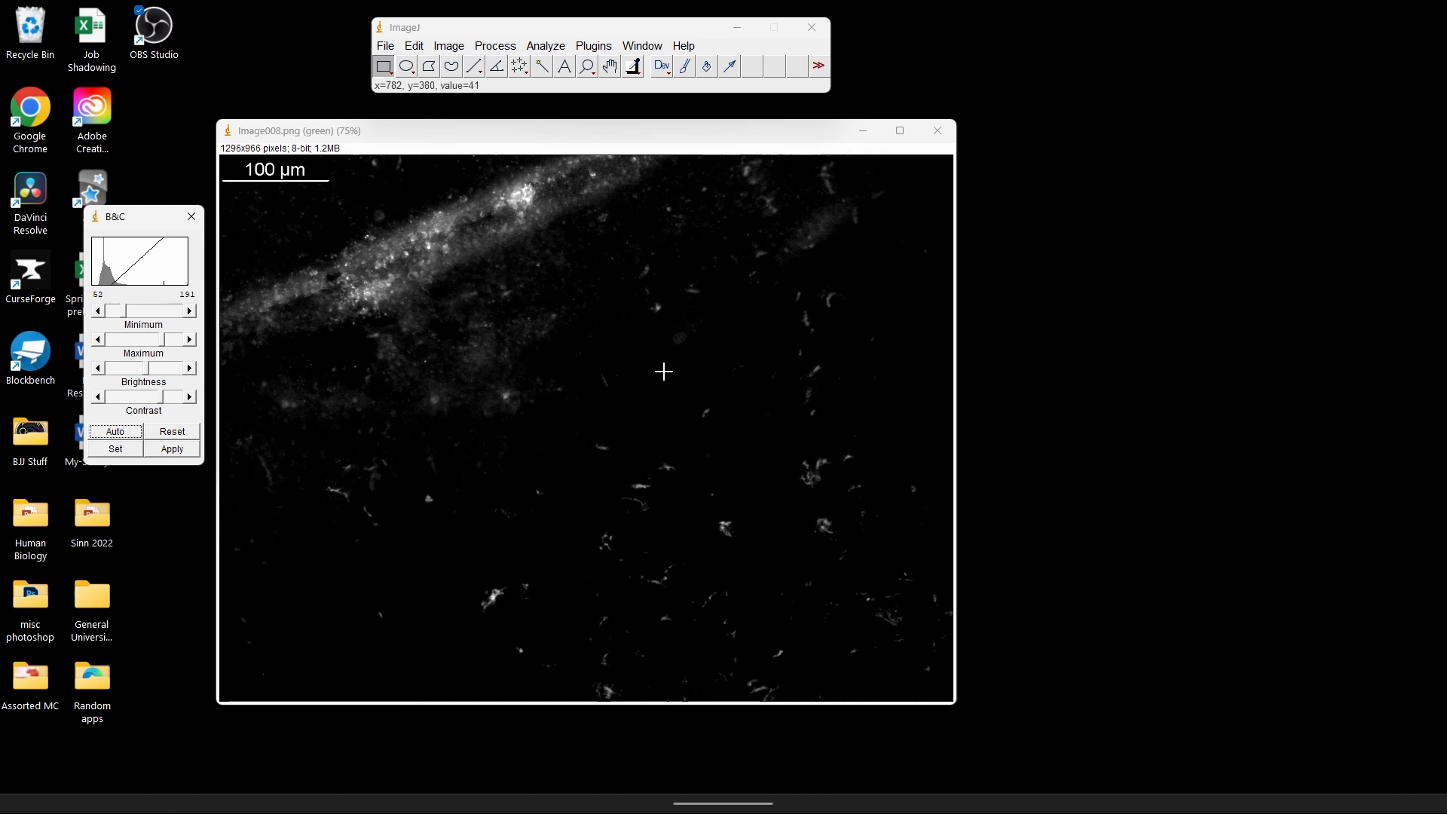
pyautogui.click(181, 450)
pyautogui.click(732, 261)
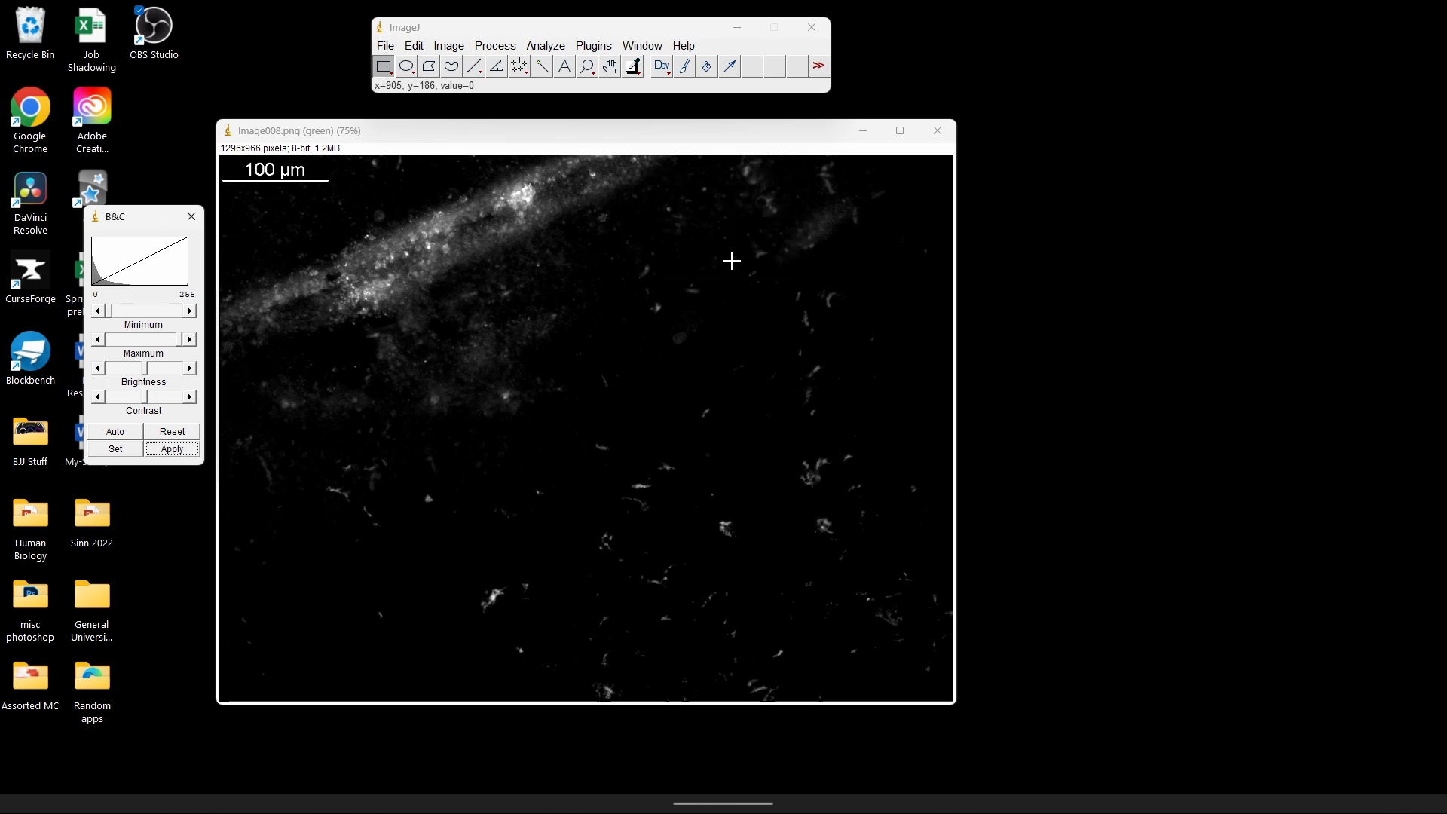
pyautogui.click(202, 220)
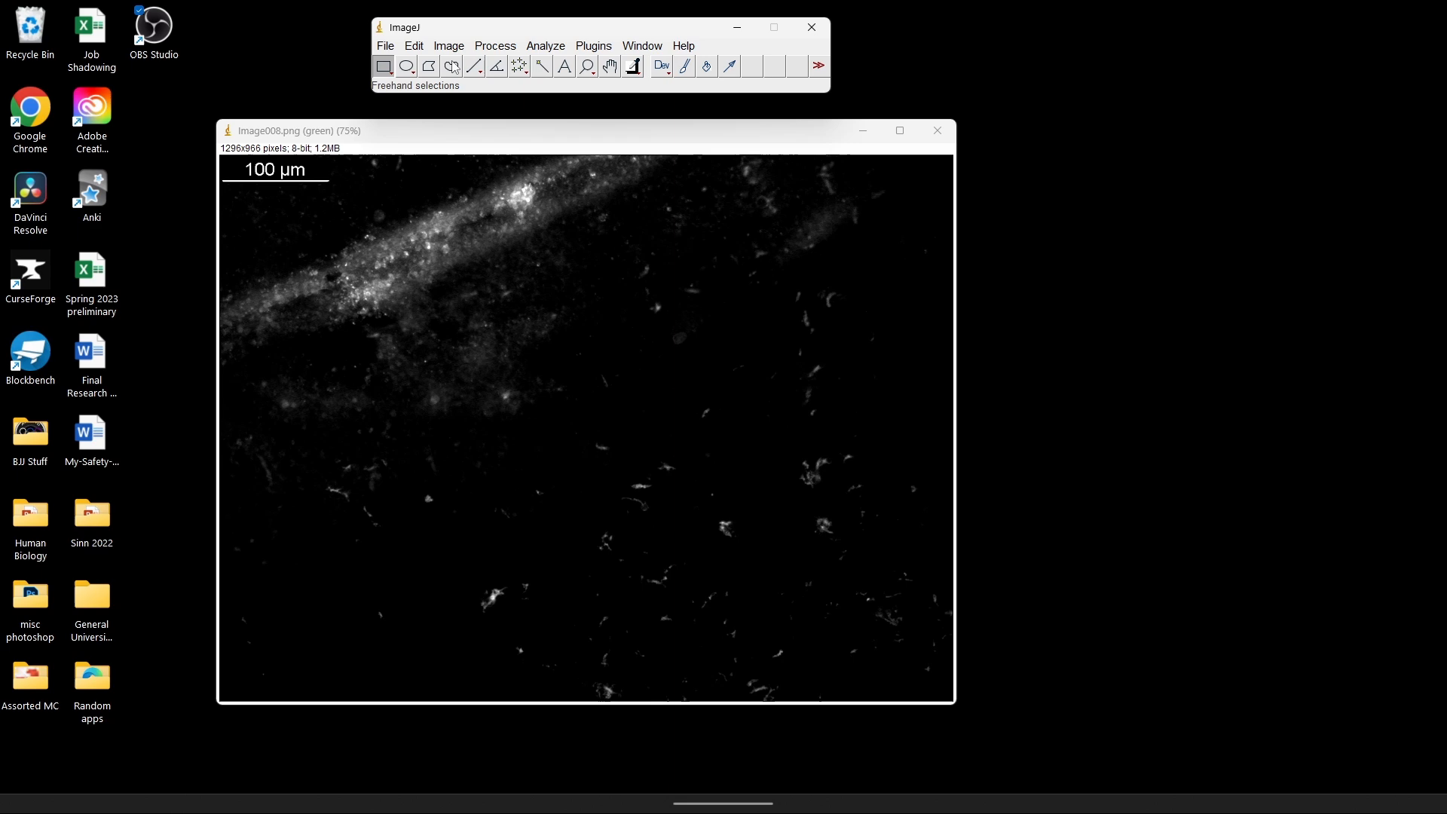
# Merge the red, green and blue channel images of Image008.png into a composite, assigned to C1, C2 and C3 respectively
pyautogui.click(414, 46)
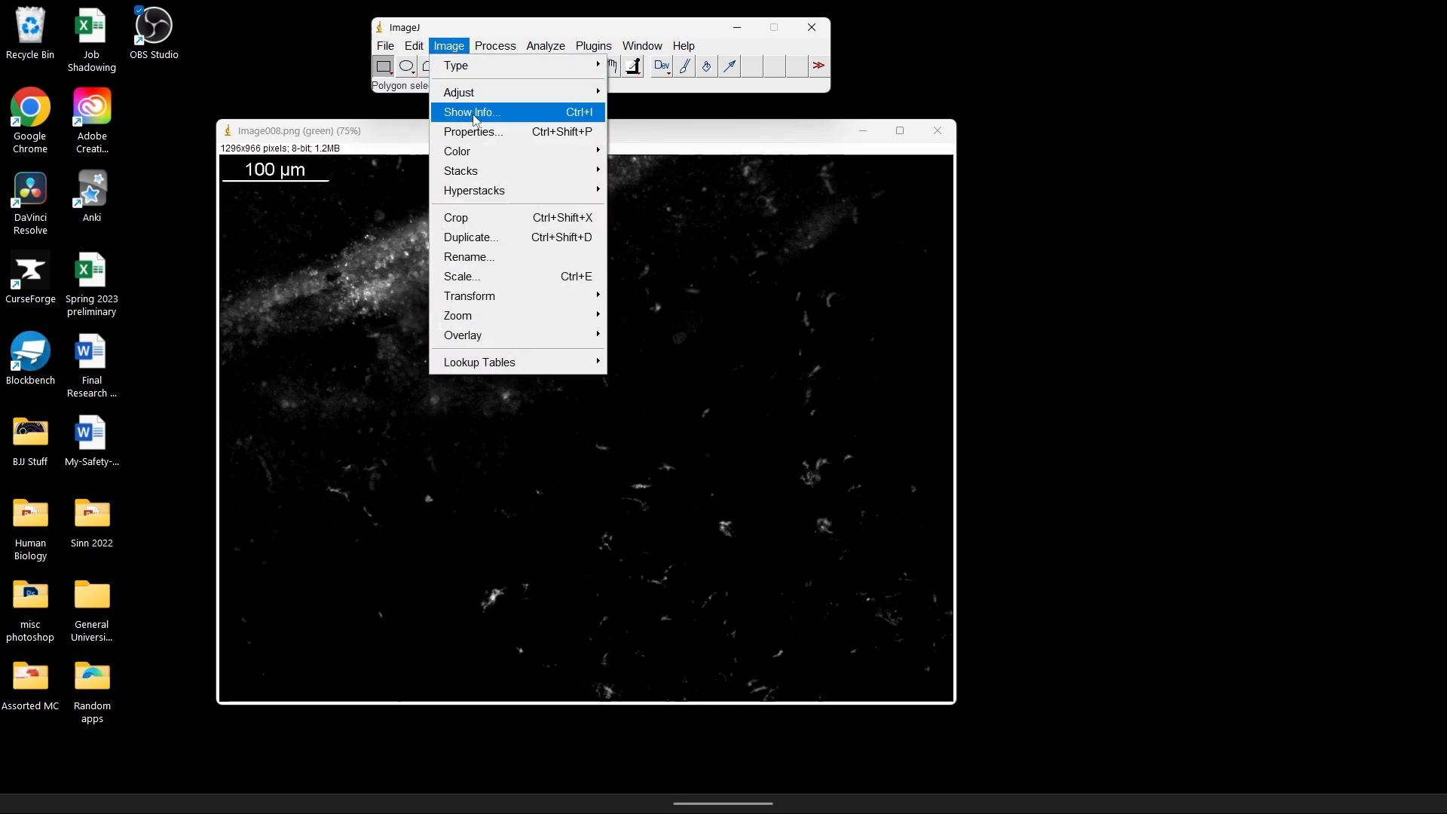
pyautogui.moveTo(480, 153)
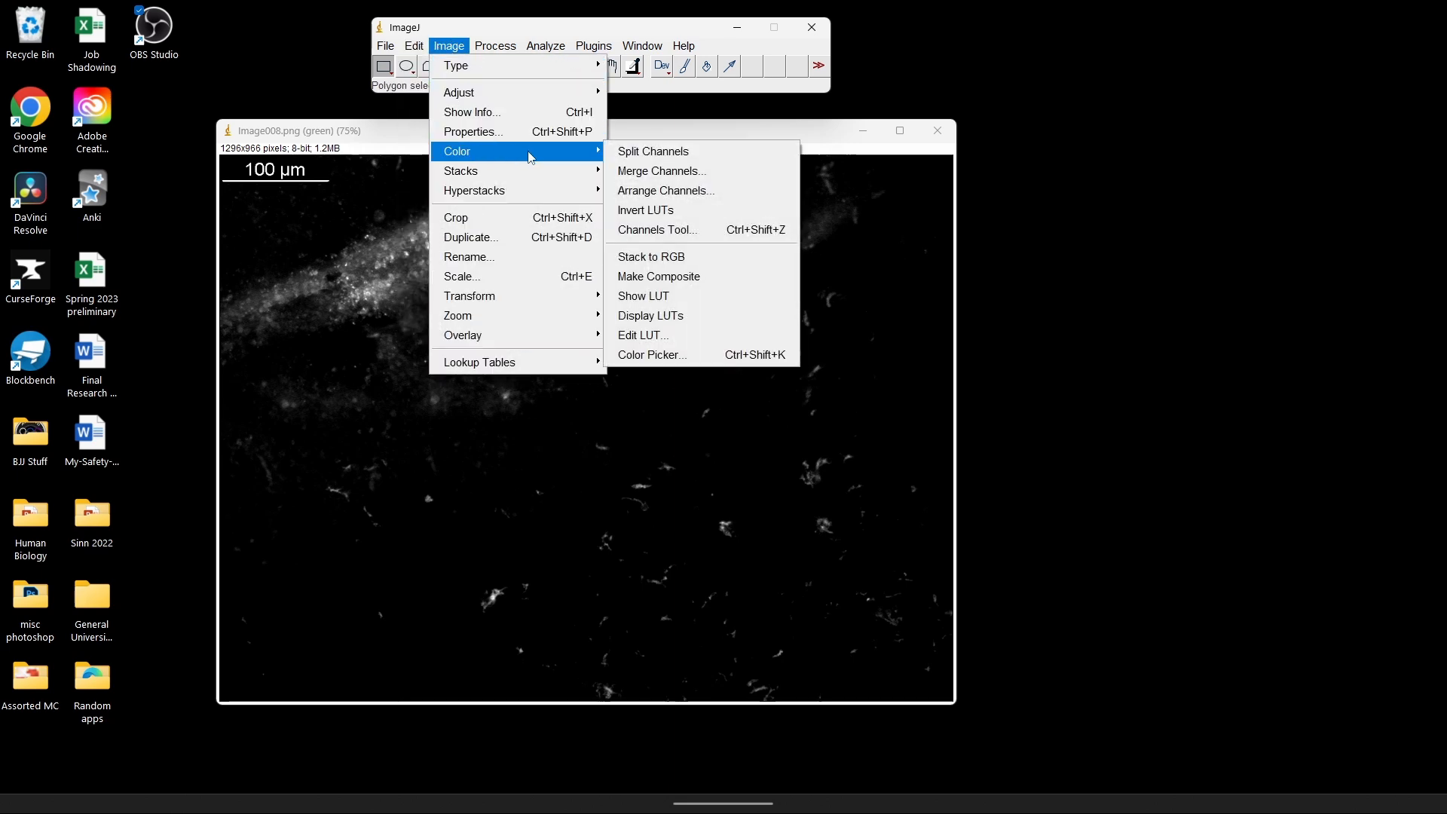
pyautogui.click(635, 171)
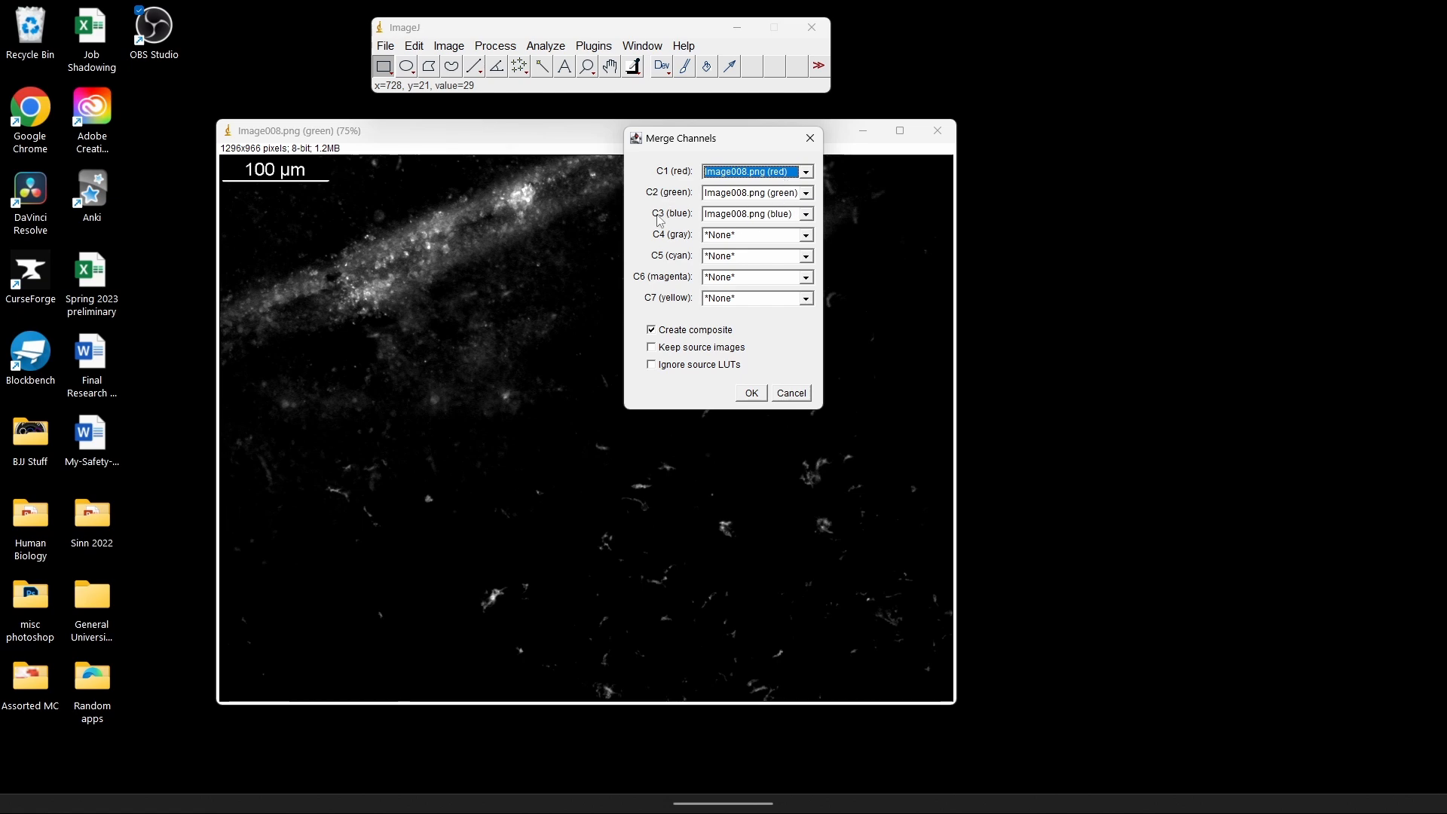
pyautogui.click(751, 392)
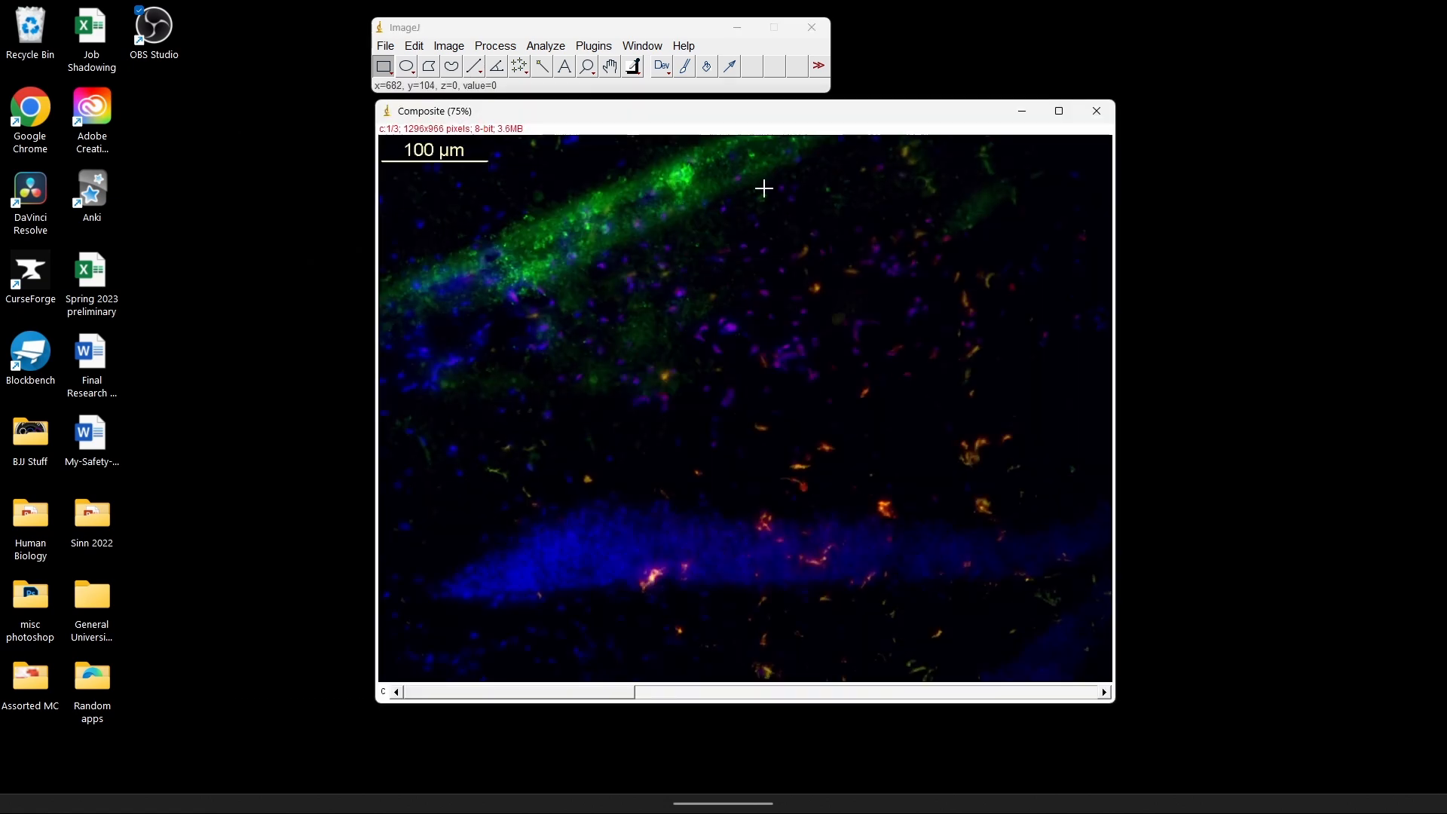
# Switch to the original Image008.png in the photo viewer and place it beside the merged composite to compare their backgrounds
pyautogui.moveTo(723, 118); pyautogui.dragTo(507, 117)
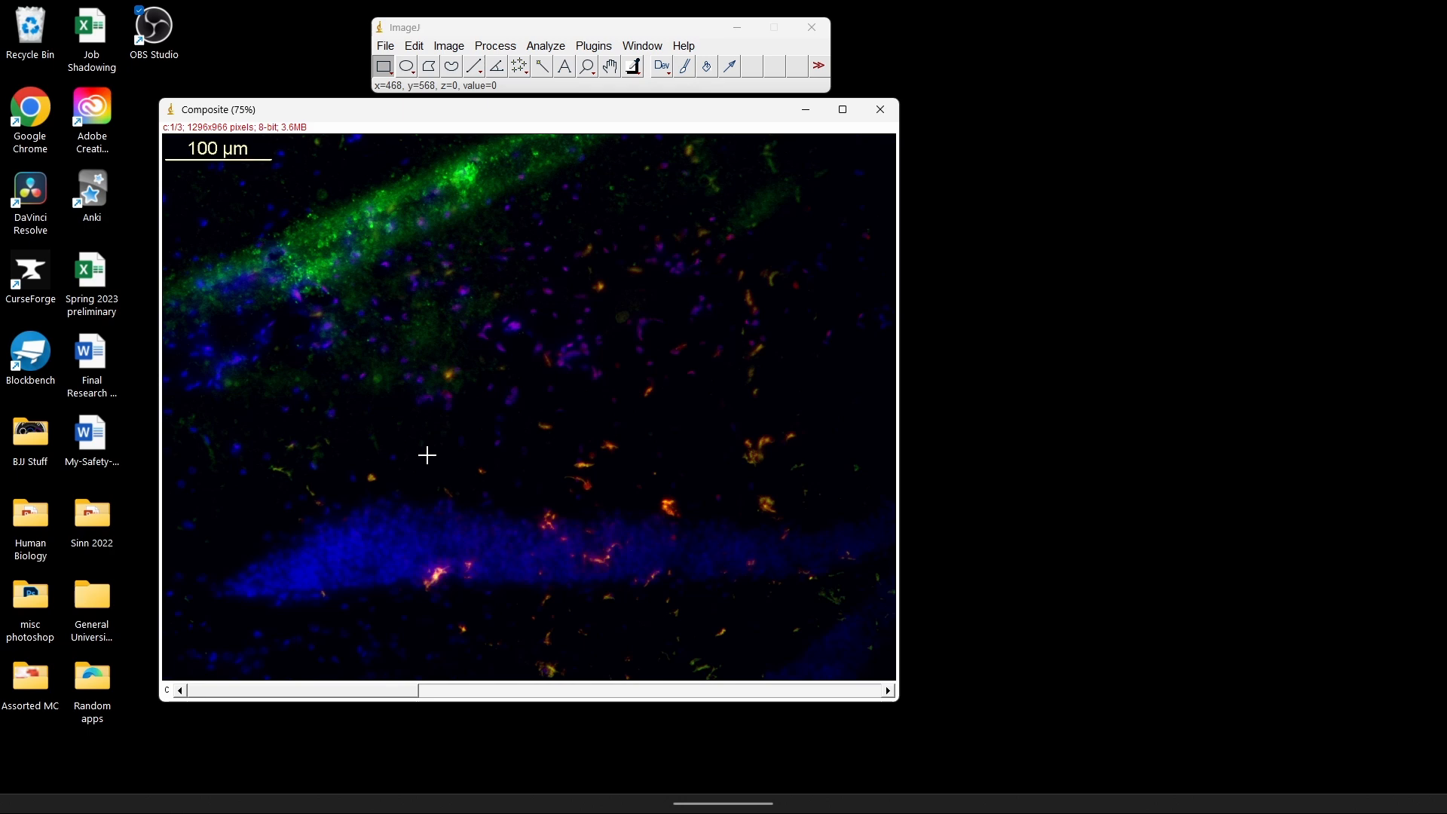
pyautogui.moveTo(491, 810)
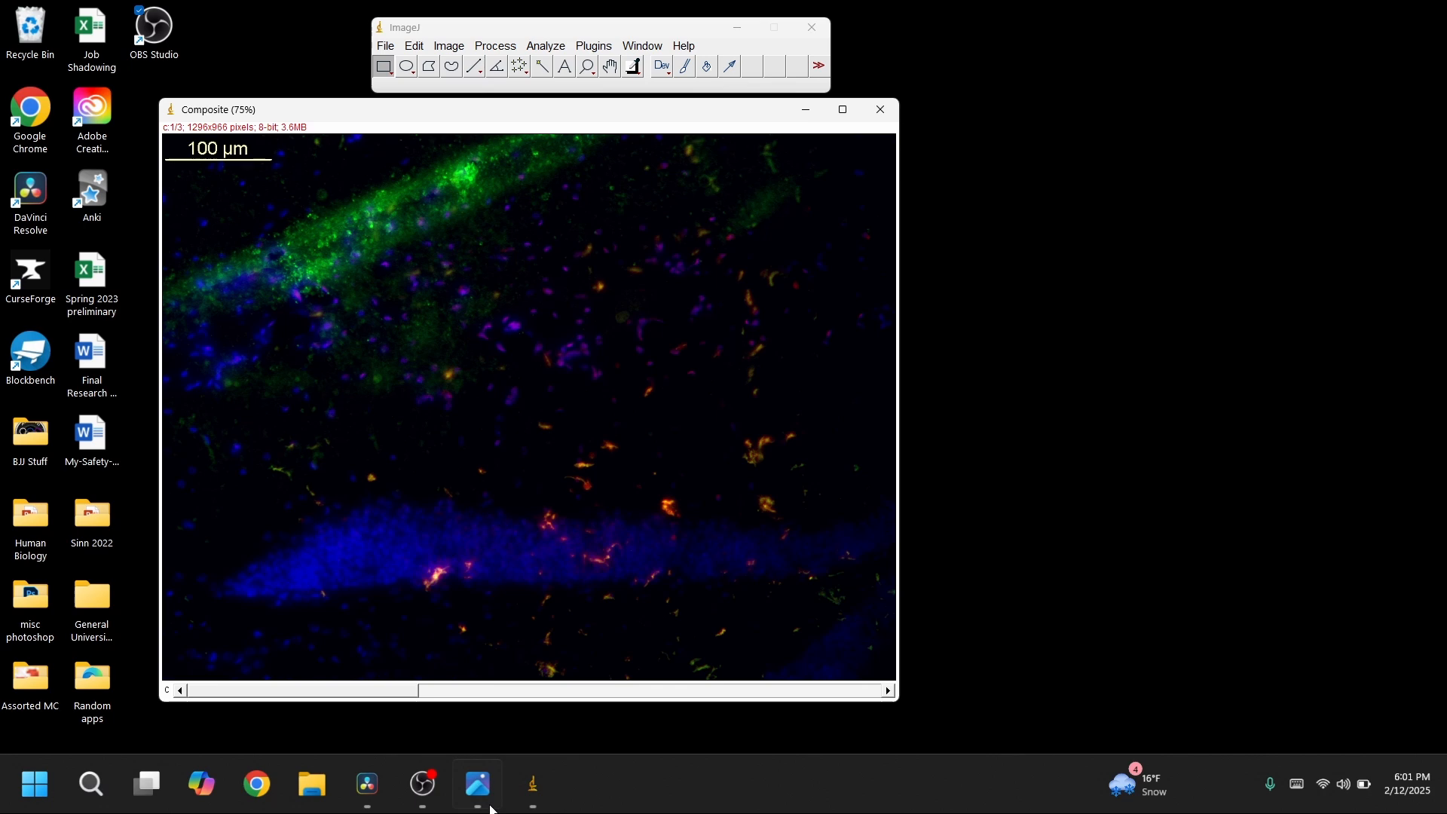
pyautogui.click(486, 799)
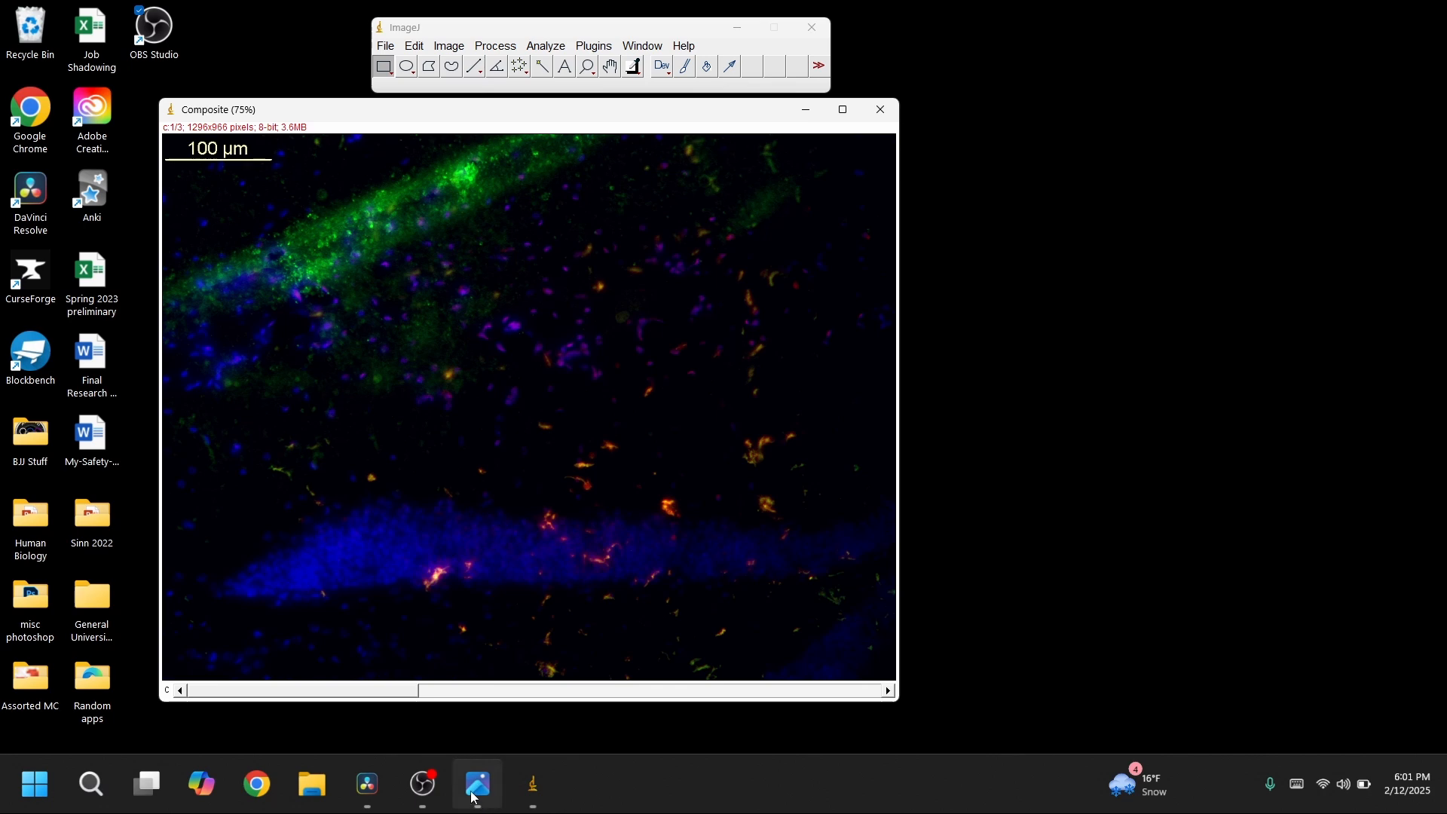
pyautogui.moveTo(526, 142); pyautogui.dragTo(1179, 60)
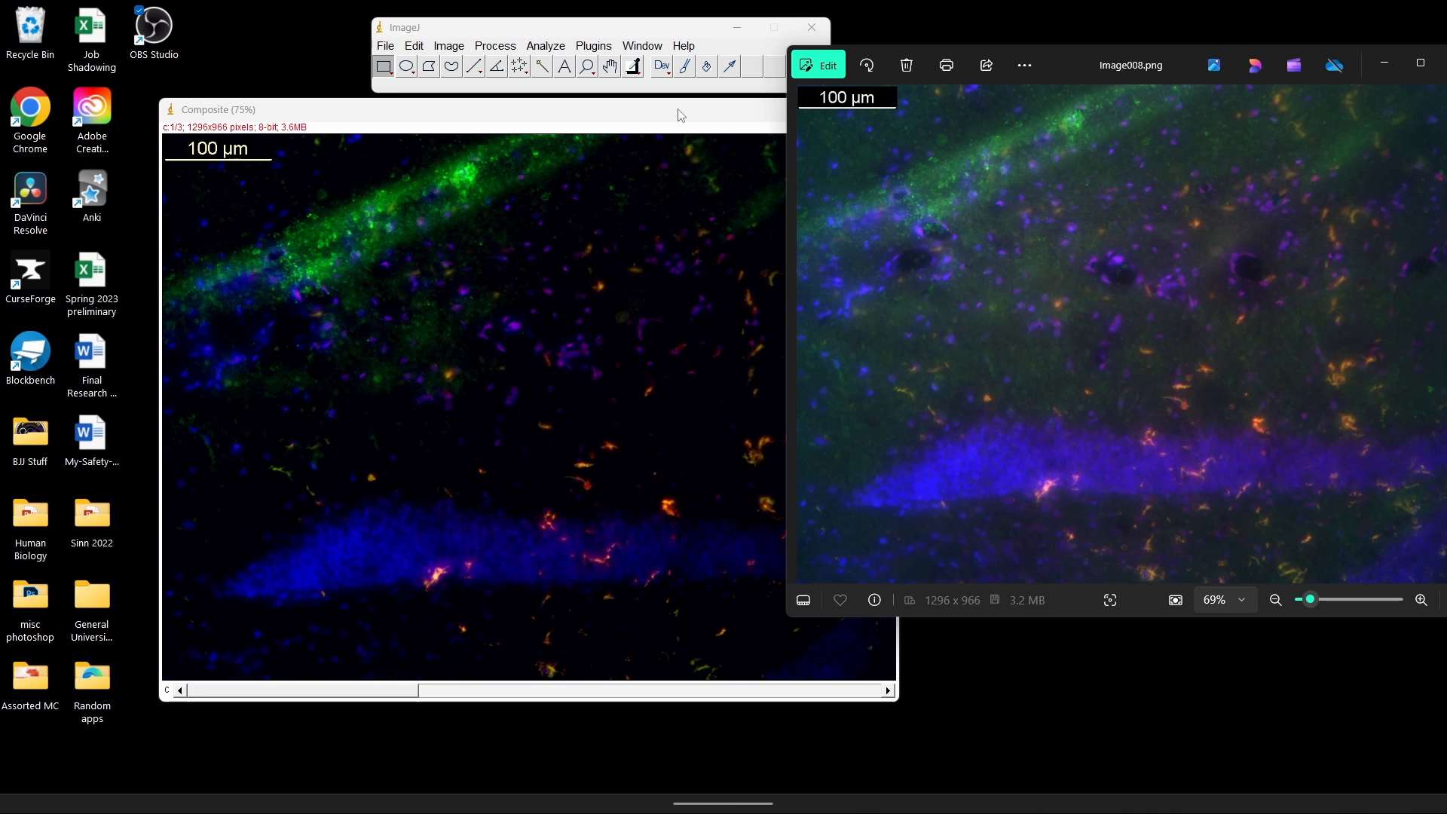
pyautogui.moveTo(678, 110); pyautogui.dragTo(583, 110)
pyautogui.moveTo(1054, 61); pyautogui.dragTo(1038, 64)
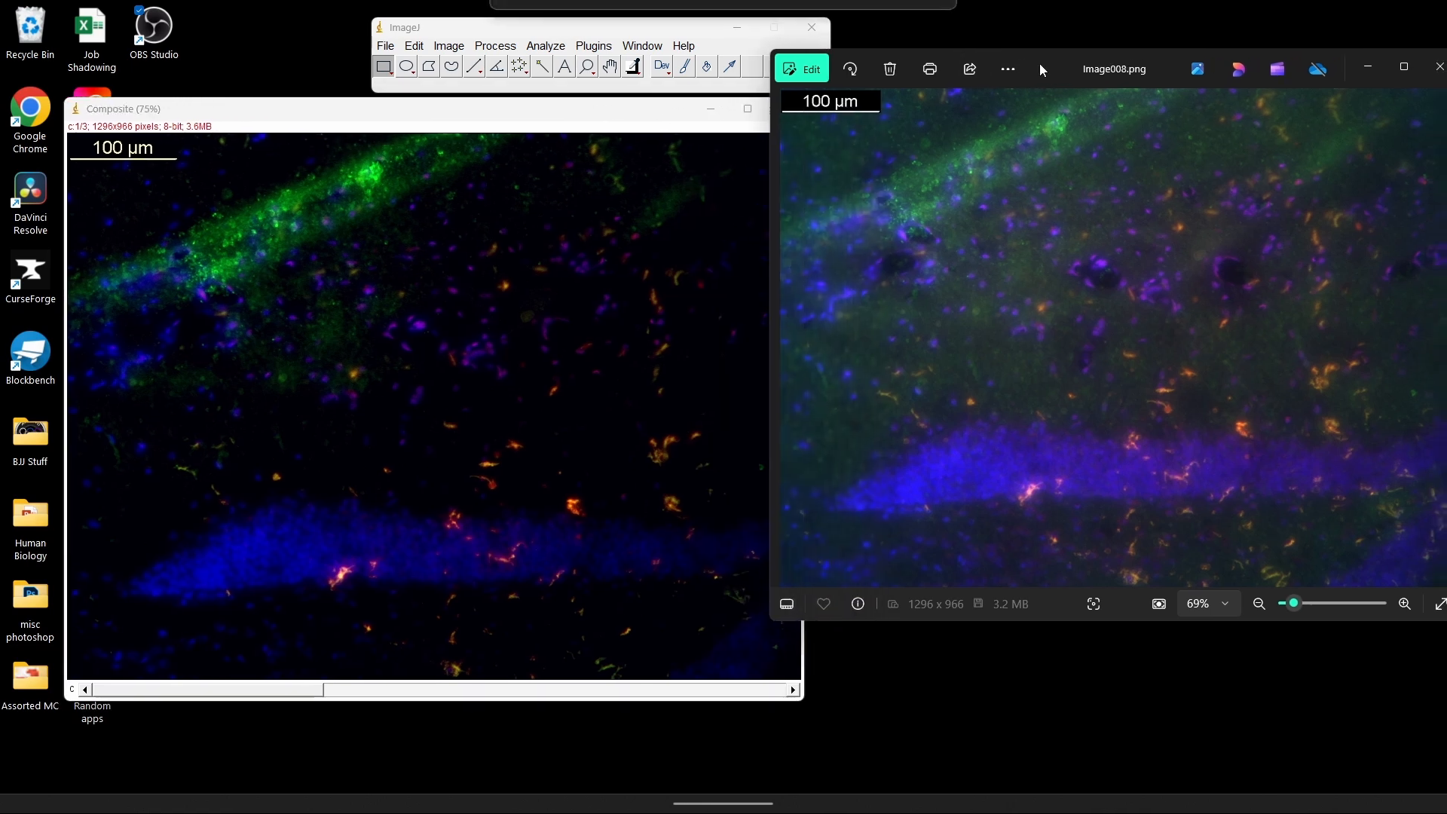
pyautogui.click(614, 117)
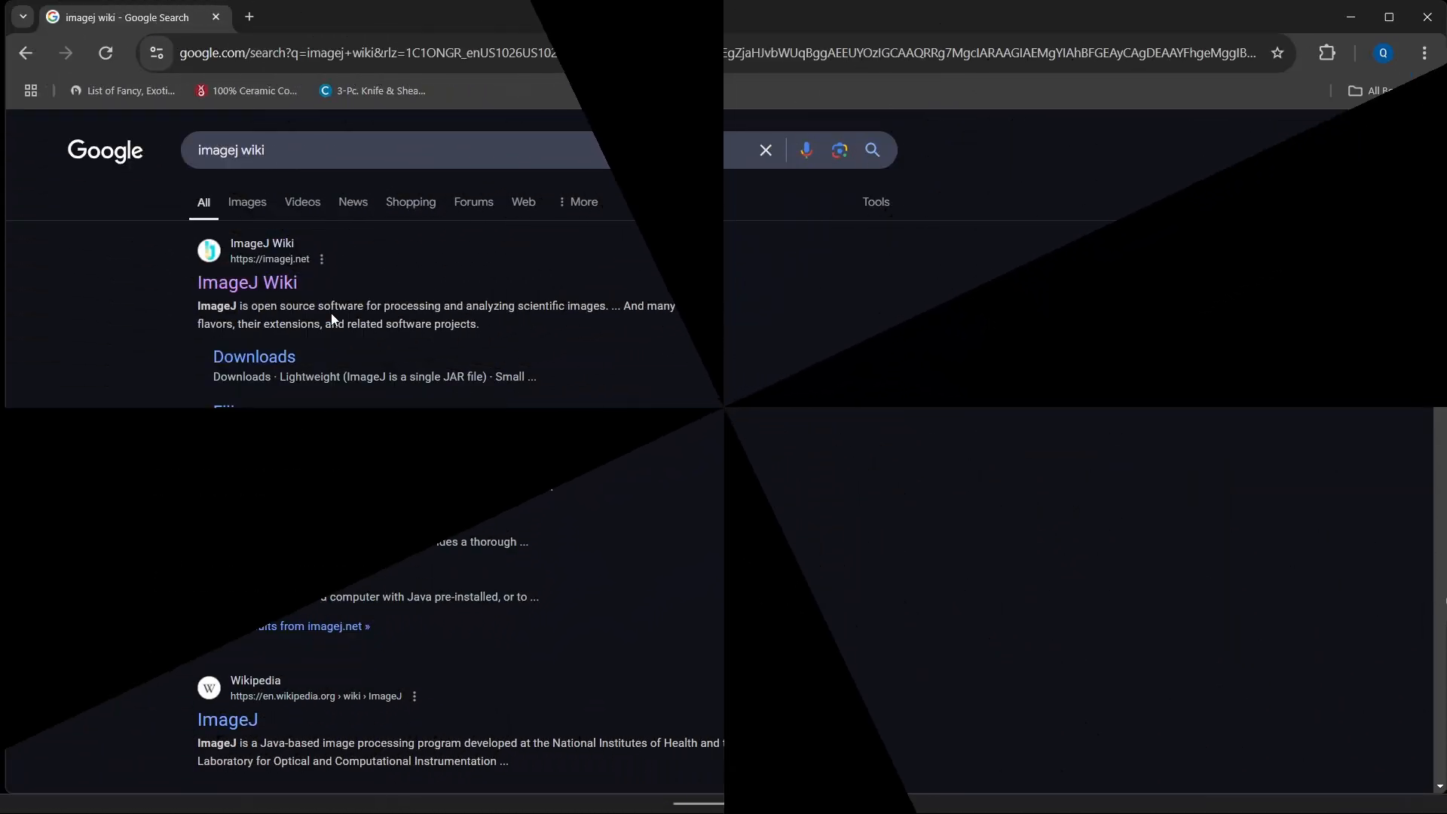
# Open the ImageJ Wiki from the Google search results and go to its Downloads page
pyautogui.click(257, 285)
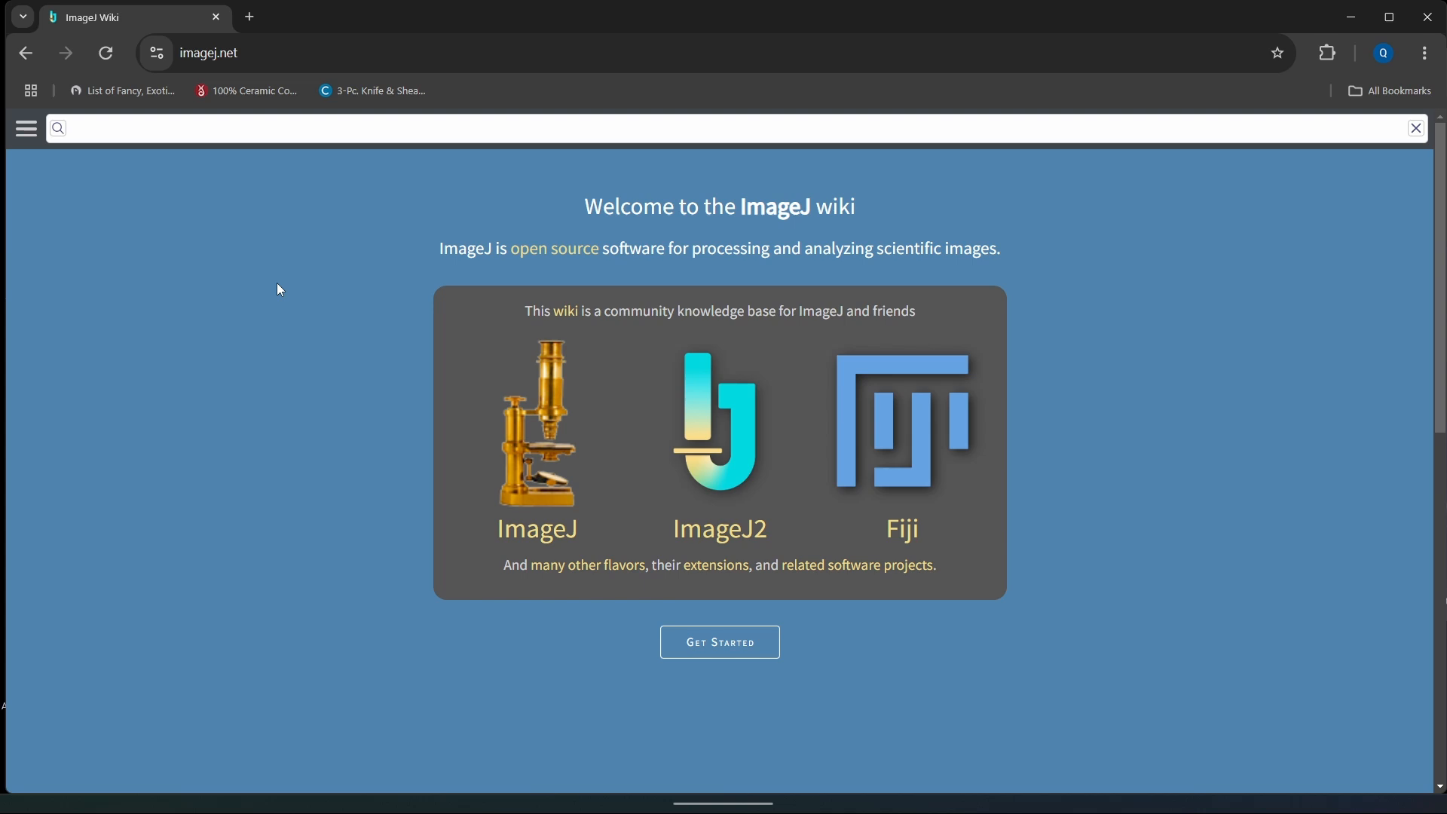
pyautogui.click(26, 130)
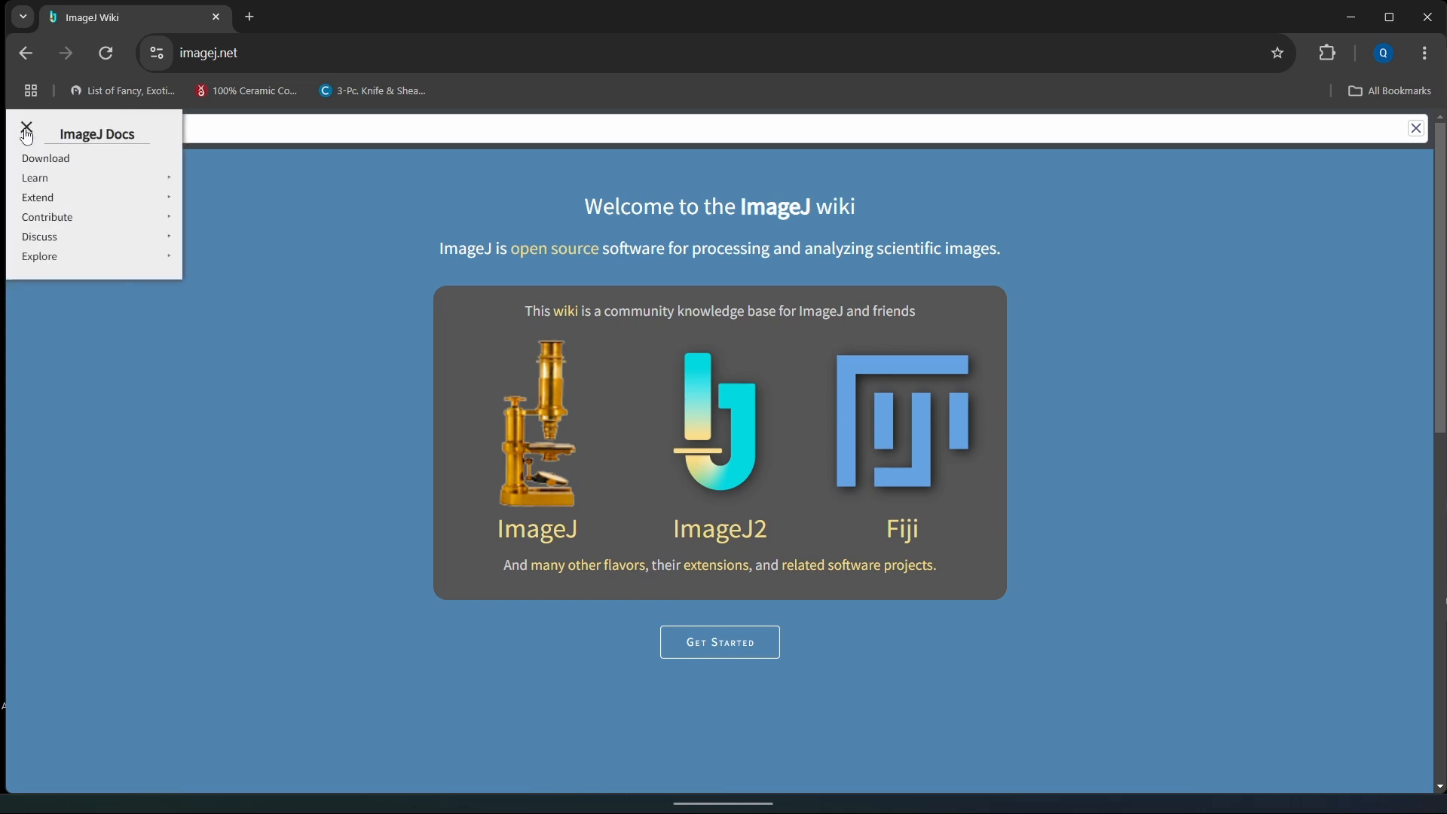
pyautogui.click(41, 158)
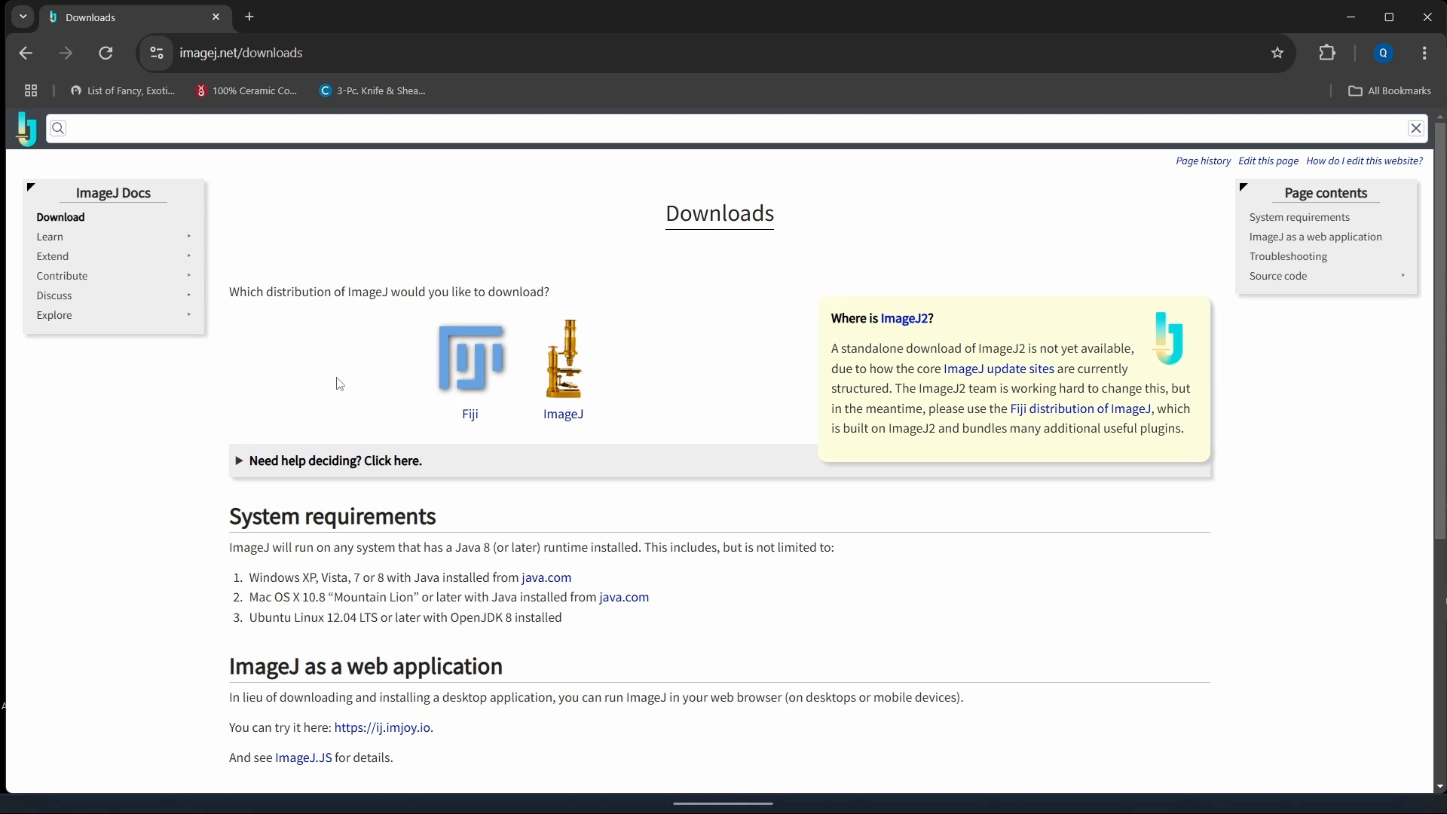
# Look through the wiki's ImageJ Basics pages: Tutorials, User Guides, Tips and Tricks, Troubleshooting and Frequently Asked Questions
pyautogui.click(57, 240)
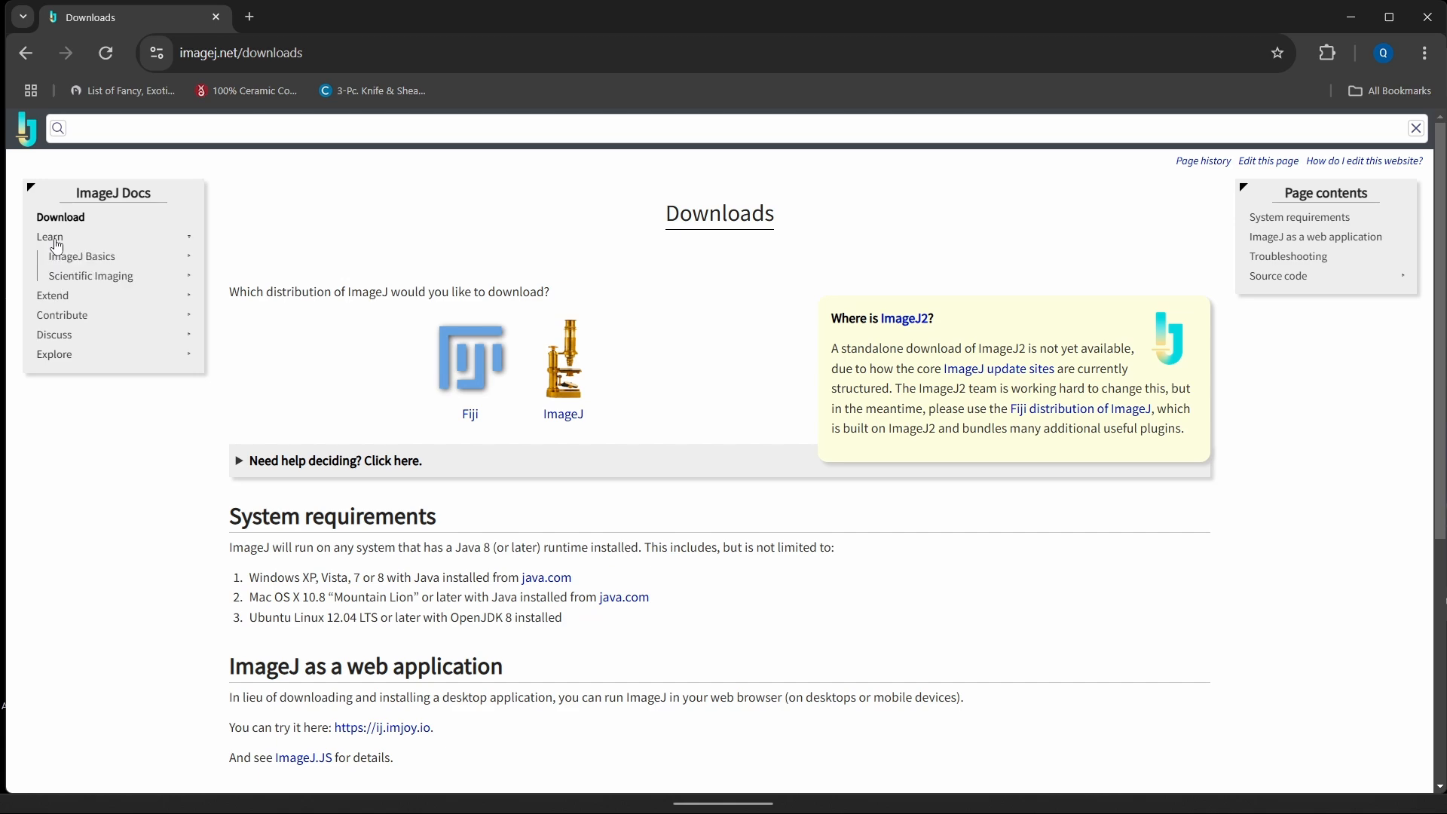
pyautogui.click(76, 256)
pyautogui.click(82, 275)
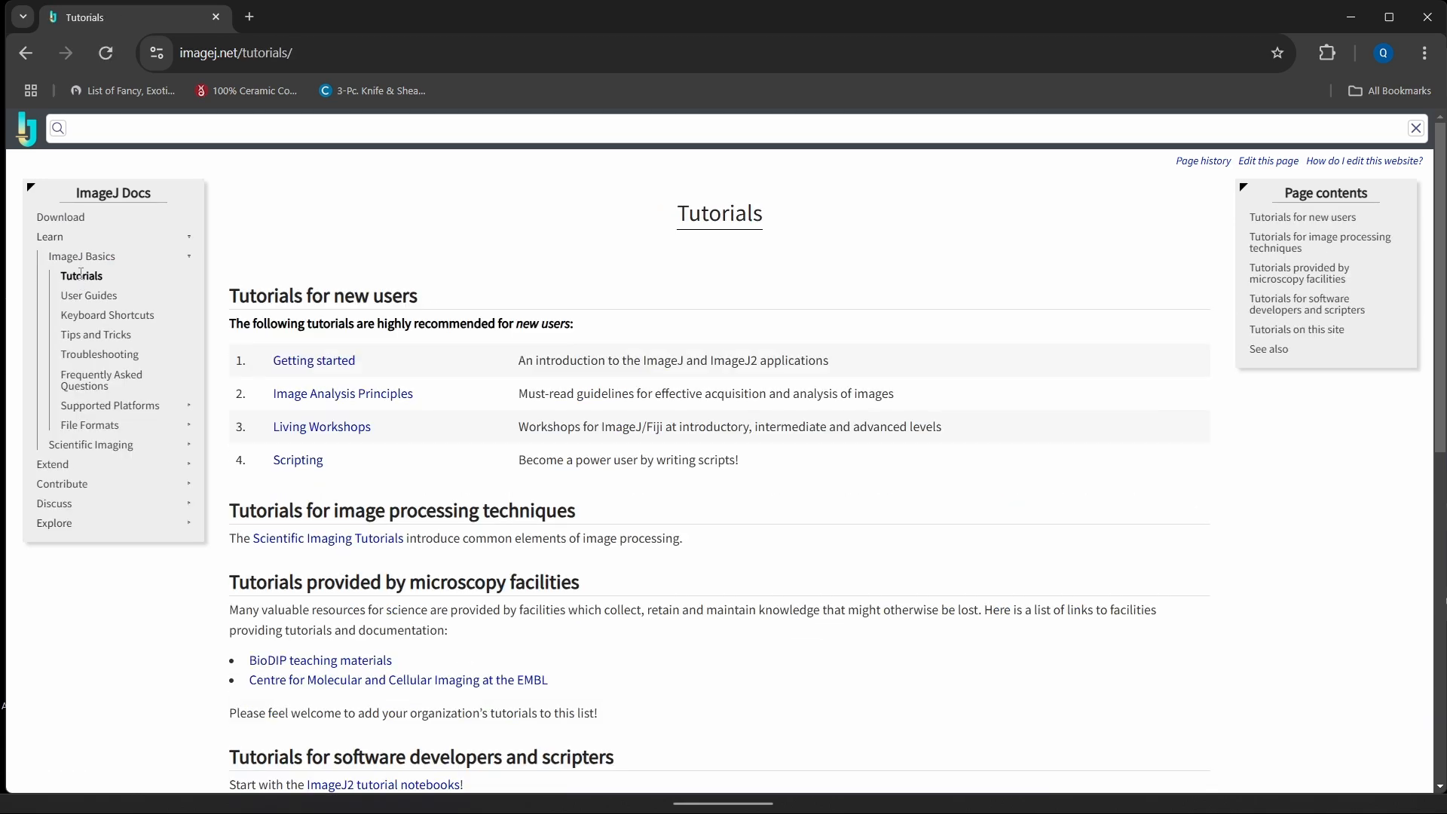
pyautogui.click(89, 295)
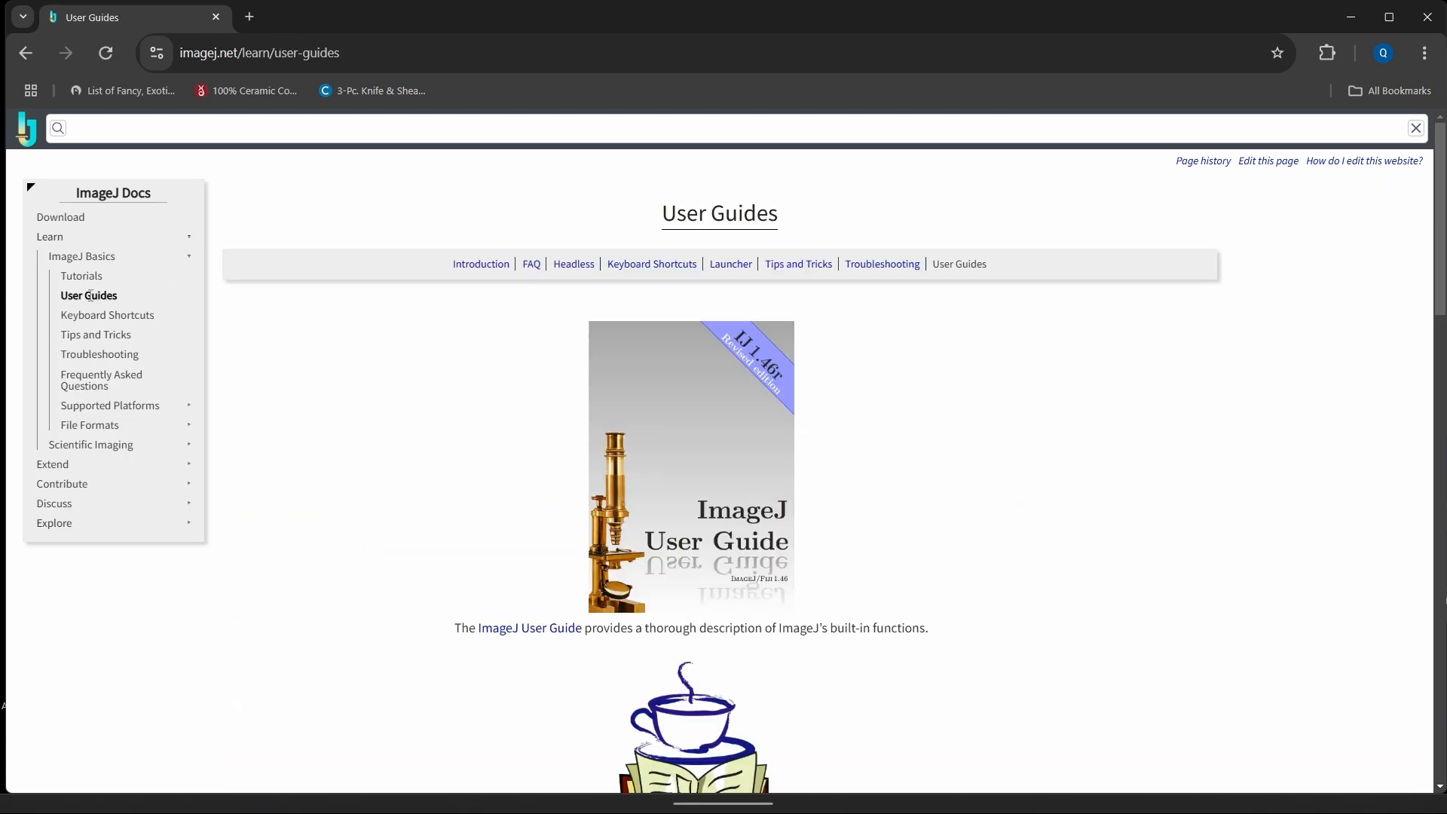
pyautogui.click(103, 335)
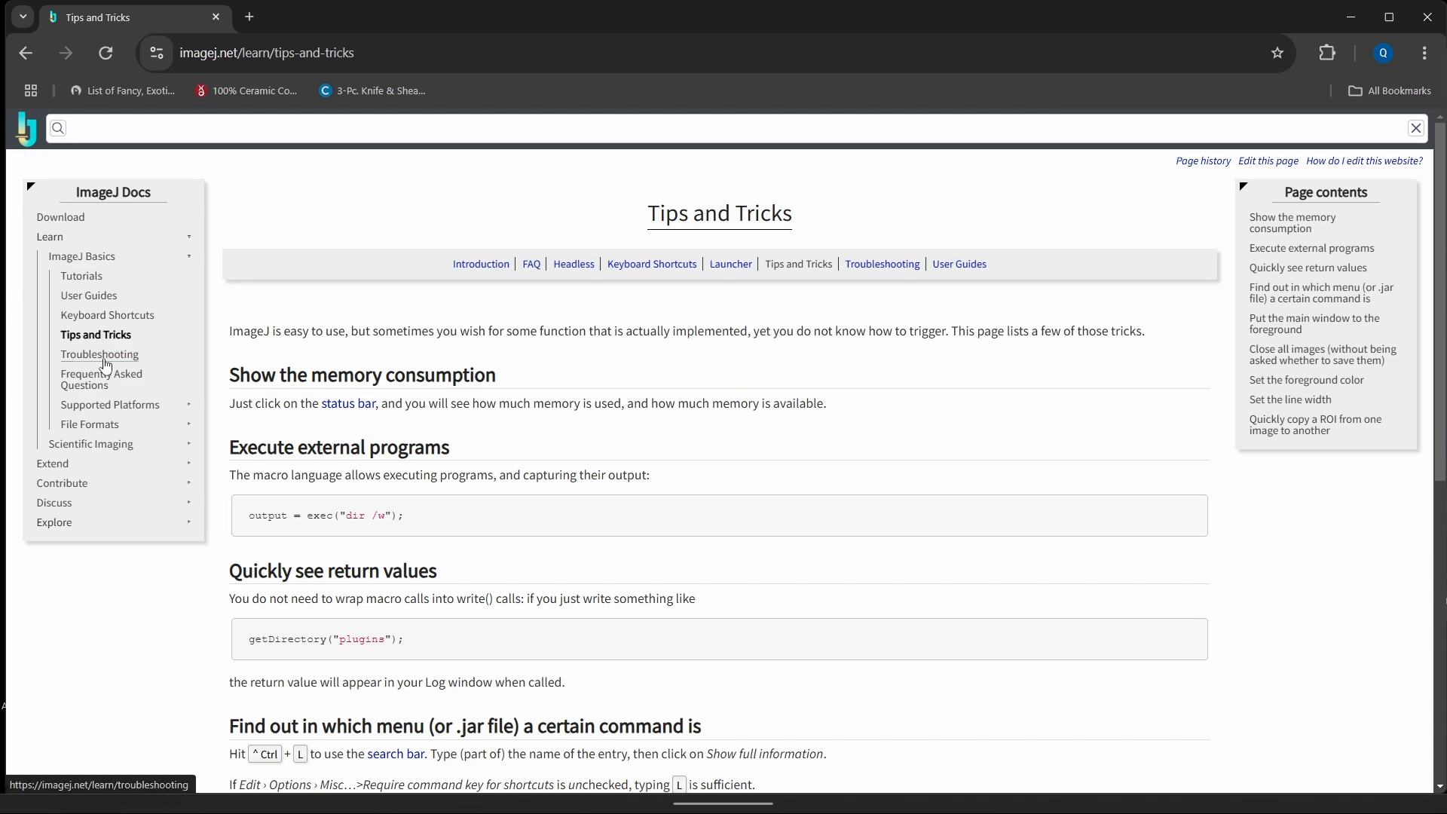
pyautogui.click(106, 356)
pyautogui.click(103, 380)
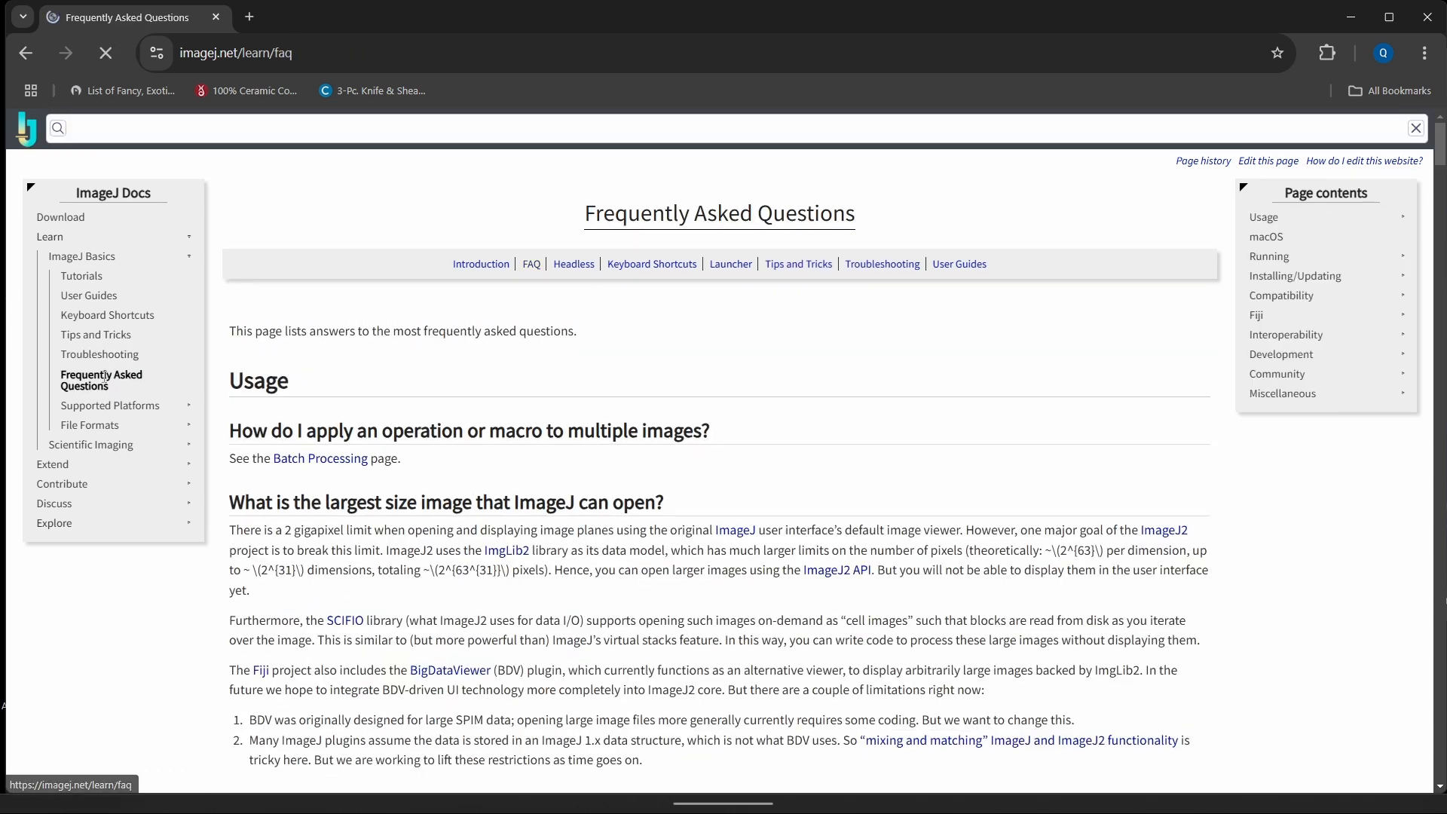
# Open the wiki's Extend section and skim the Plugins page down to its advanced topics on manual installation
pyautogui.click(57, 465)
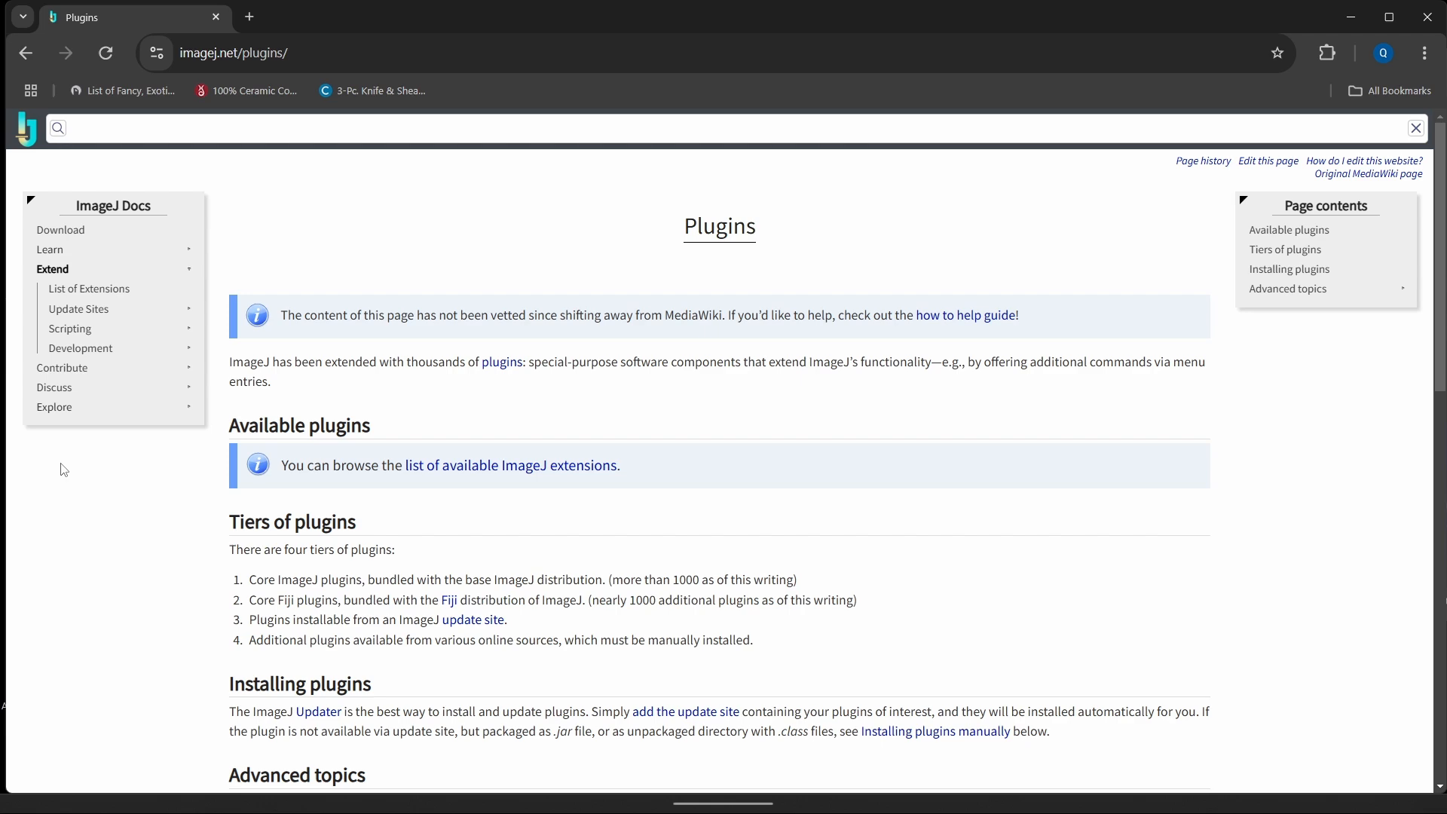
pyautogui.scroll(-5, 155, 569)
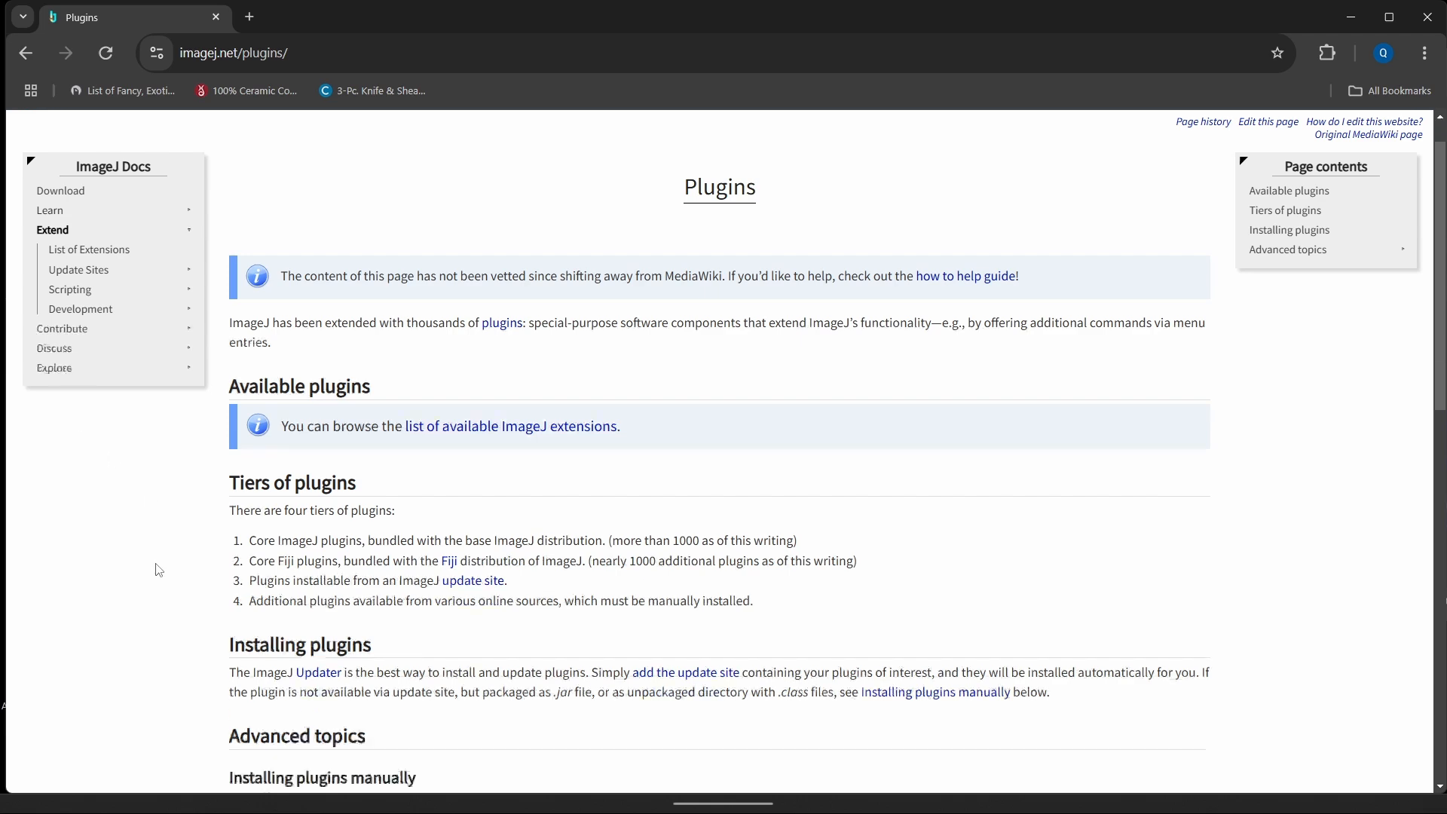
pyautogui.scroll(-7, 158, 570)
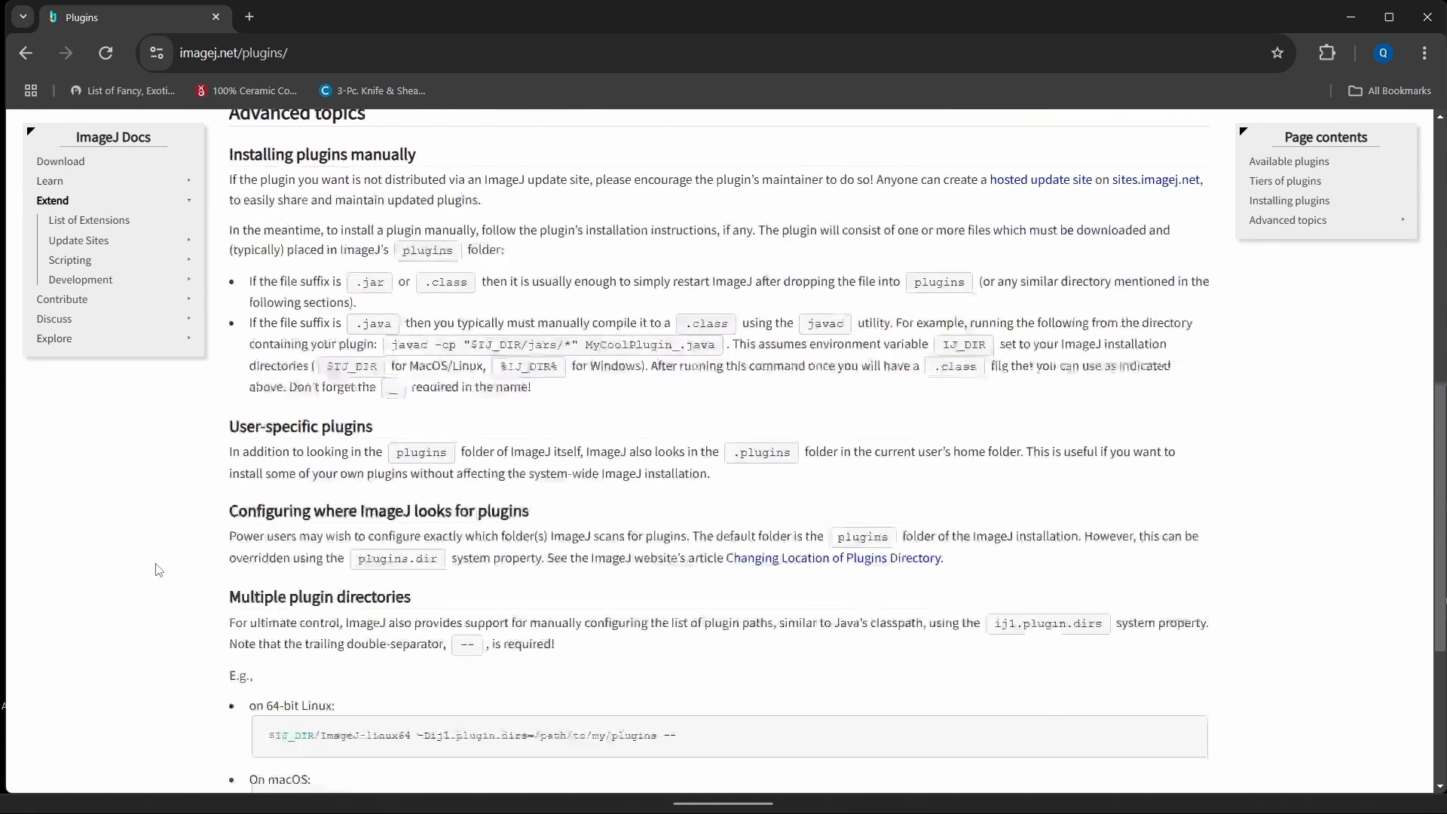
pyautogui.scroll(15, 158, 569)
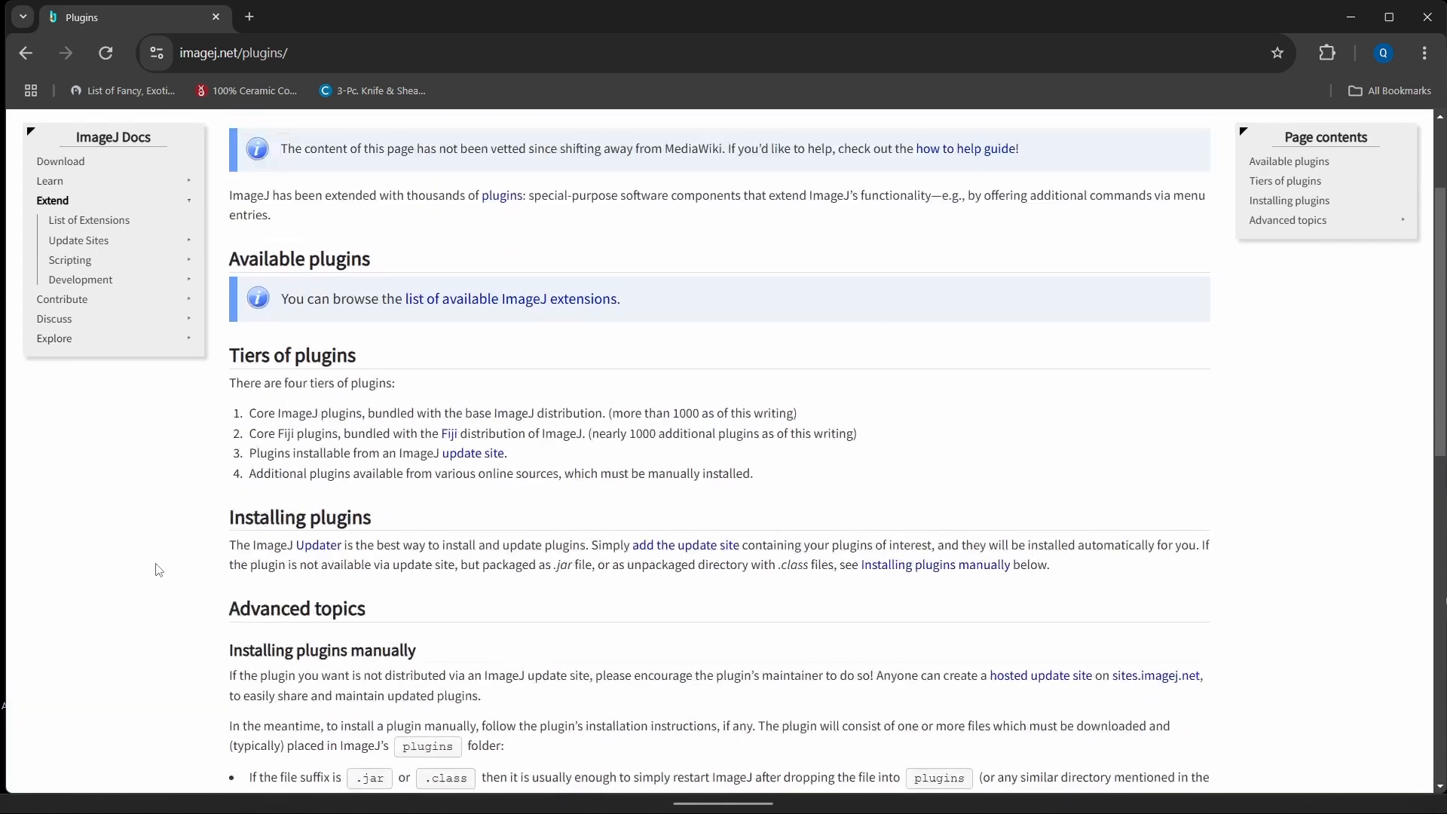
# Browse the wiki's List of Extensions and open the SNT › Sholl Analysis page
pyautogui.click(115, 283)
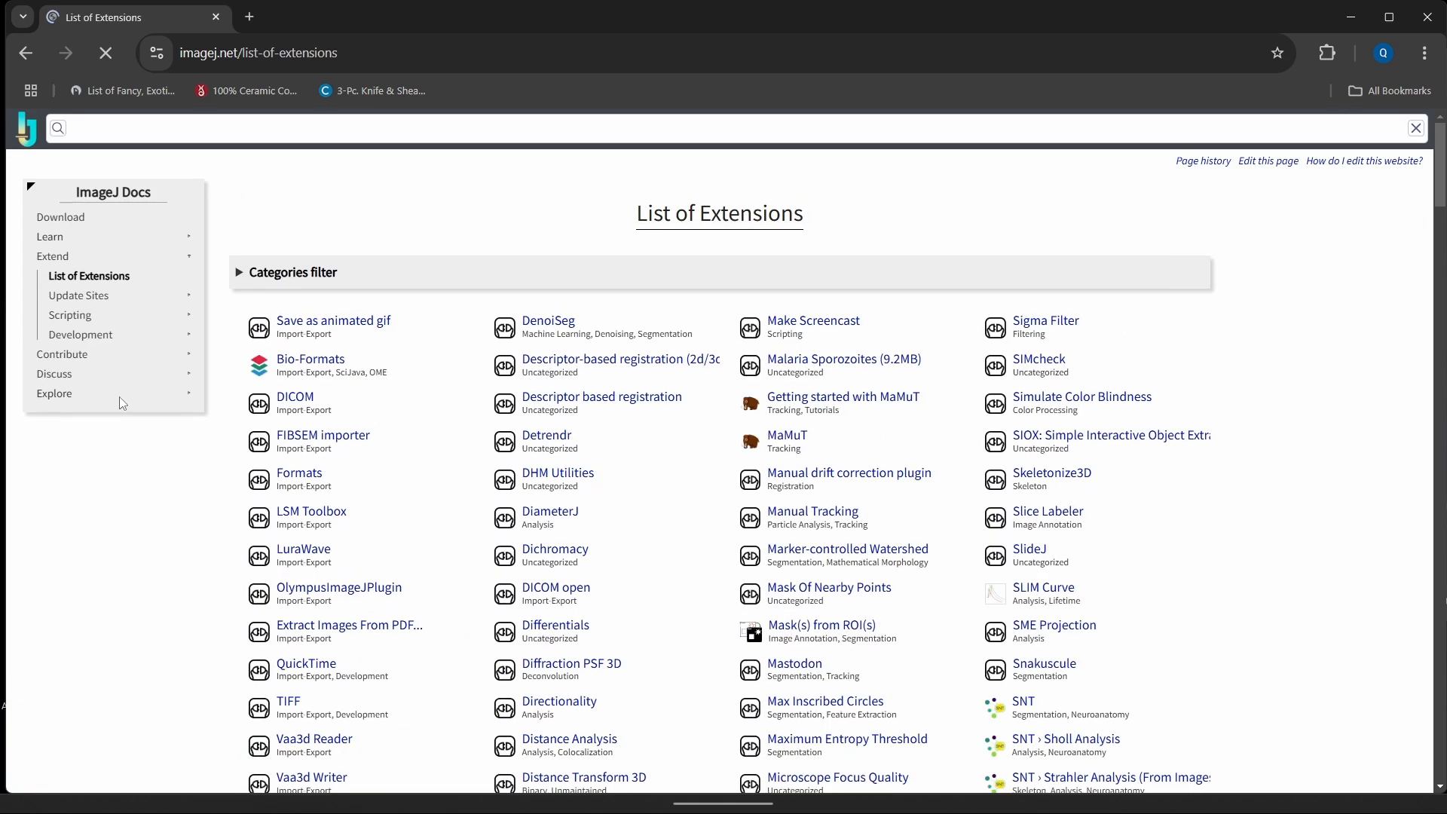
pyautogui.scroll(-2, 153, 569)
pyautogui.scroll(-7, 153, 569)
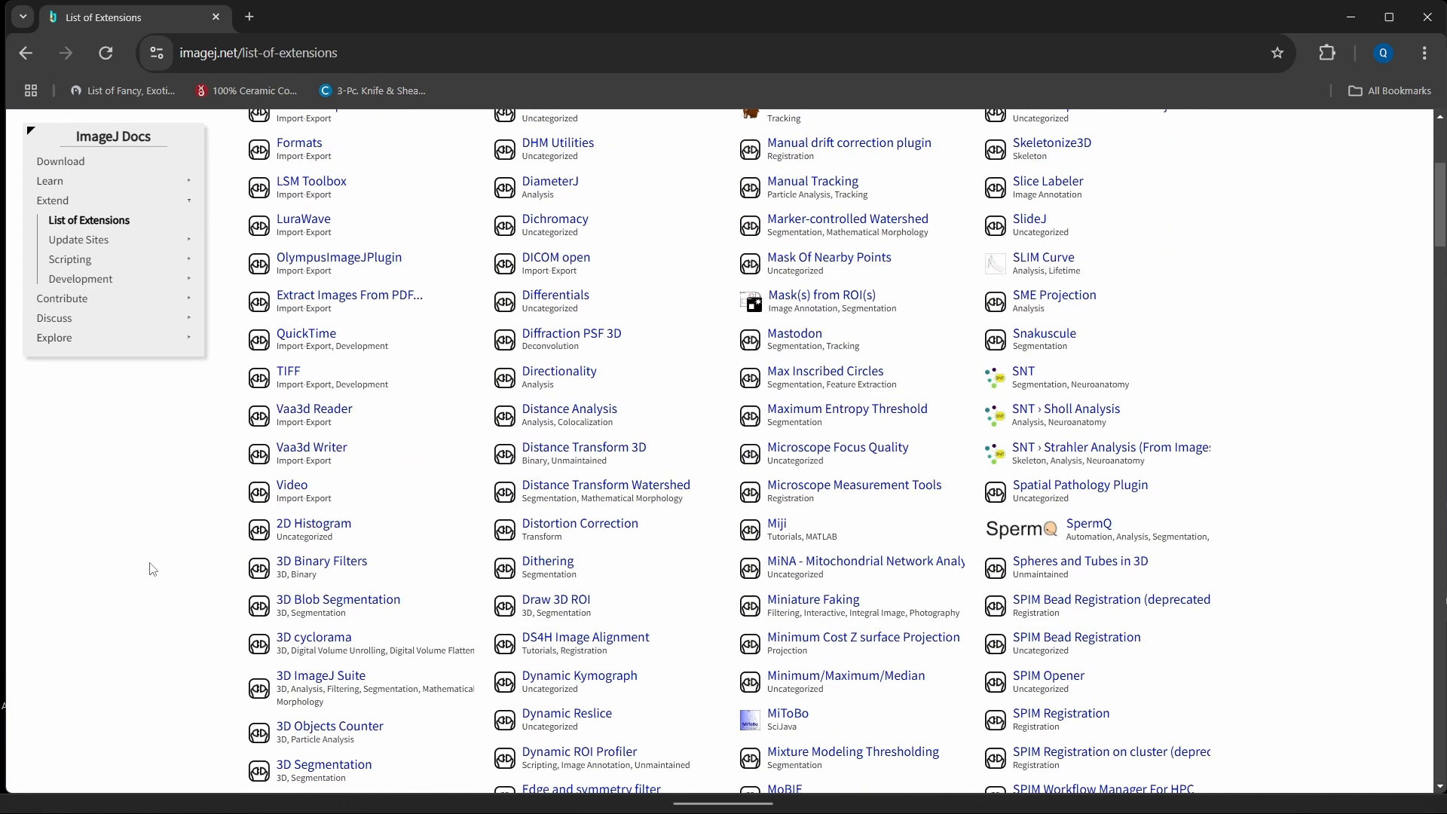
pyautogui.scroll(2, 153, 569)
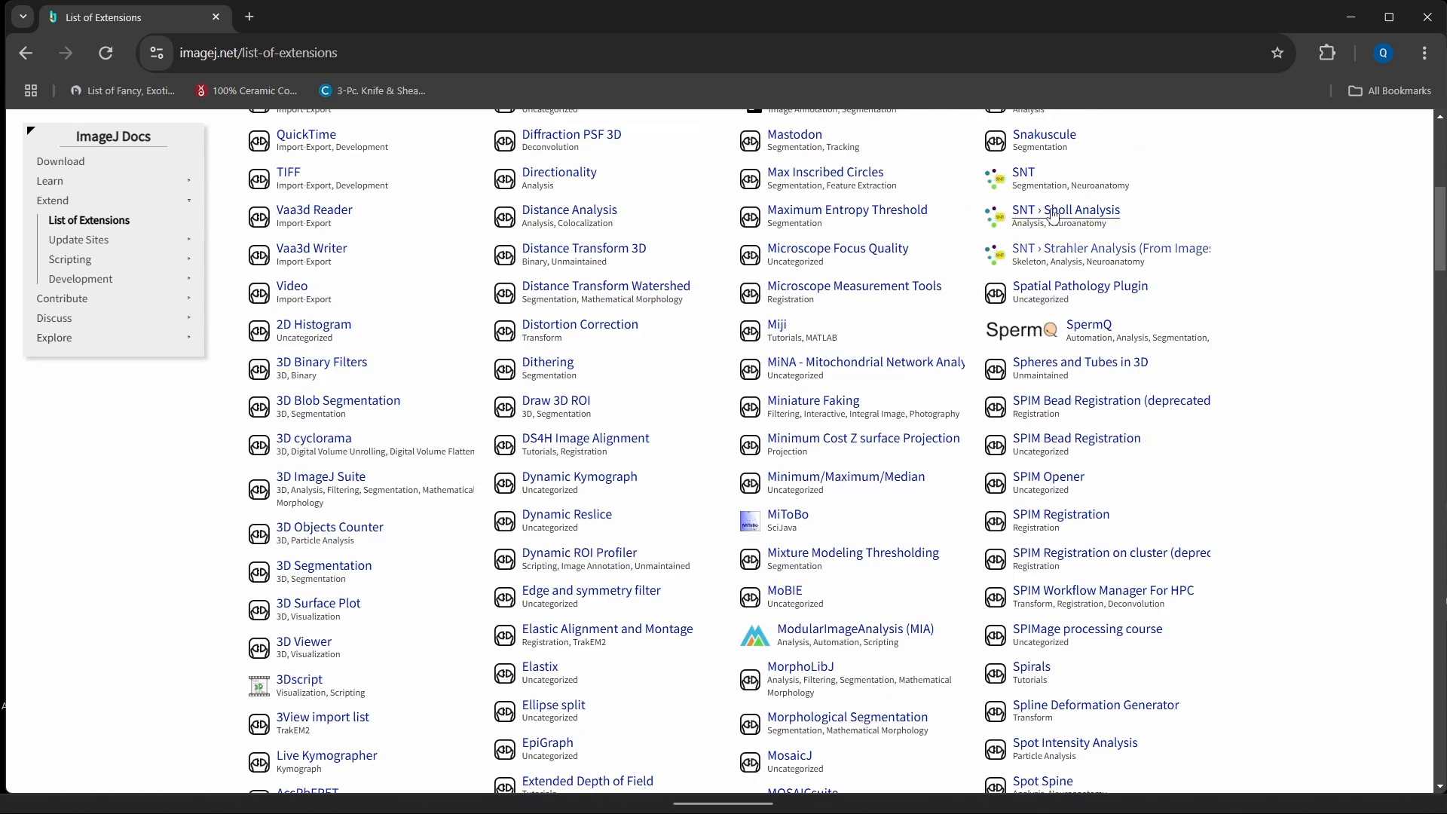
pyautogui.click(1052, 215)
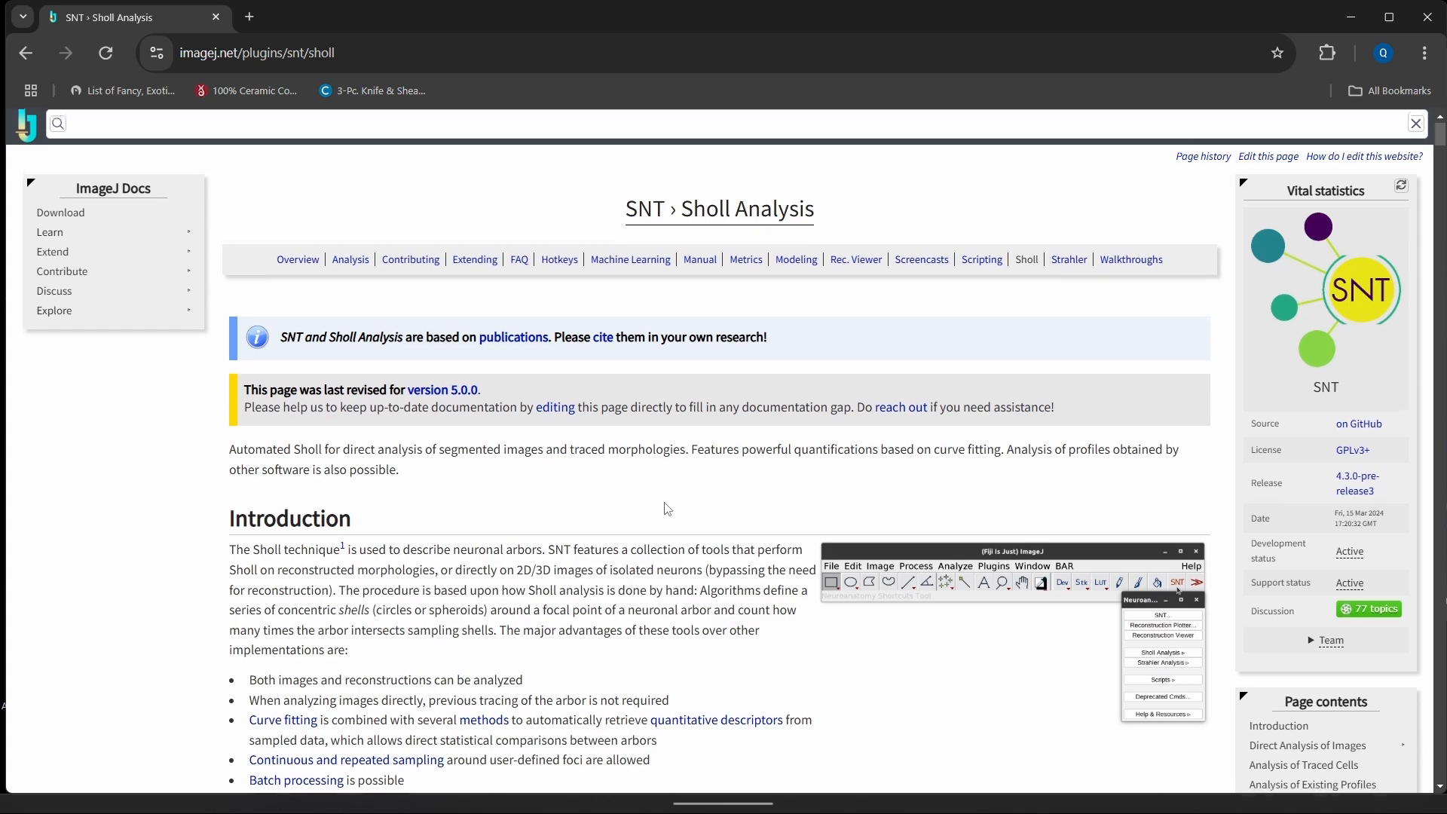
# View the enlarged figures of the skeletonized hippocampal CA1 cell and Combine Sholl Profiles, closing each one after viewing
pyautogui.scroll(-4, 667, 509)
pyautogui.scroll(-4, 666, 503)
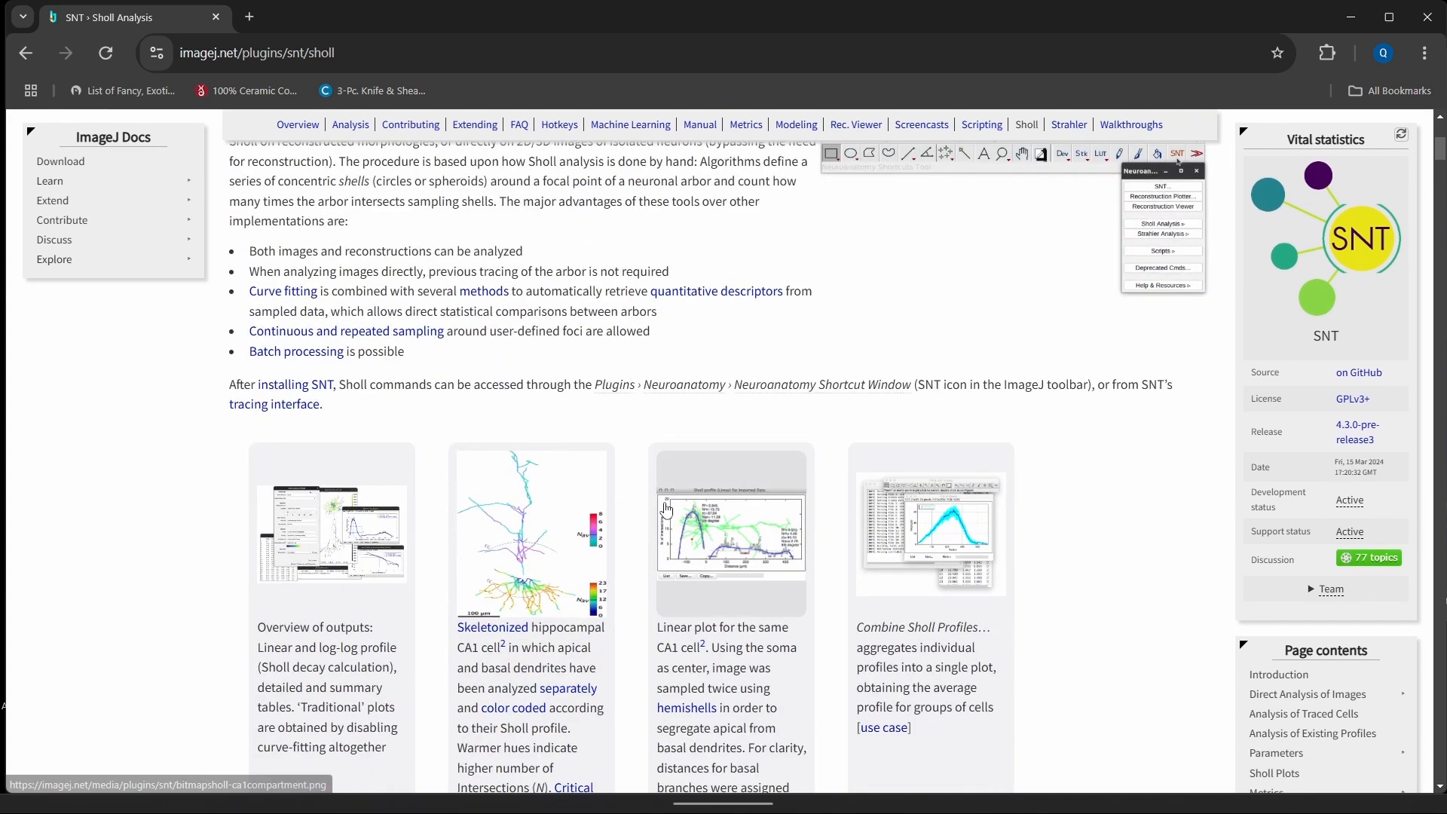
pyautogui.click(541, 373)
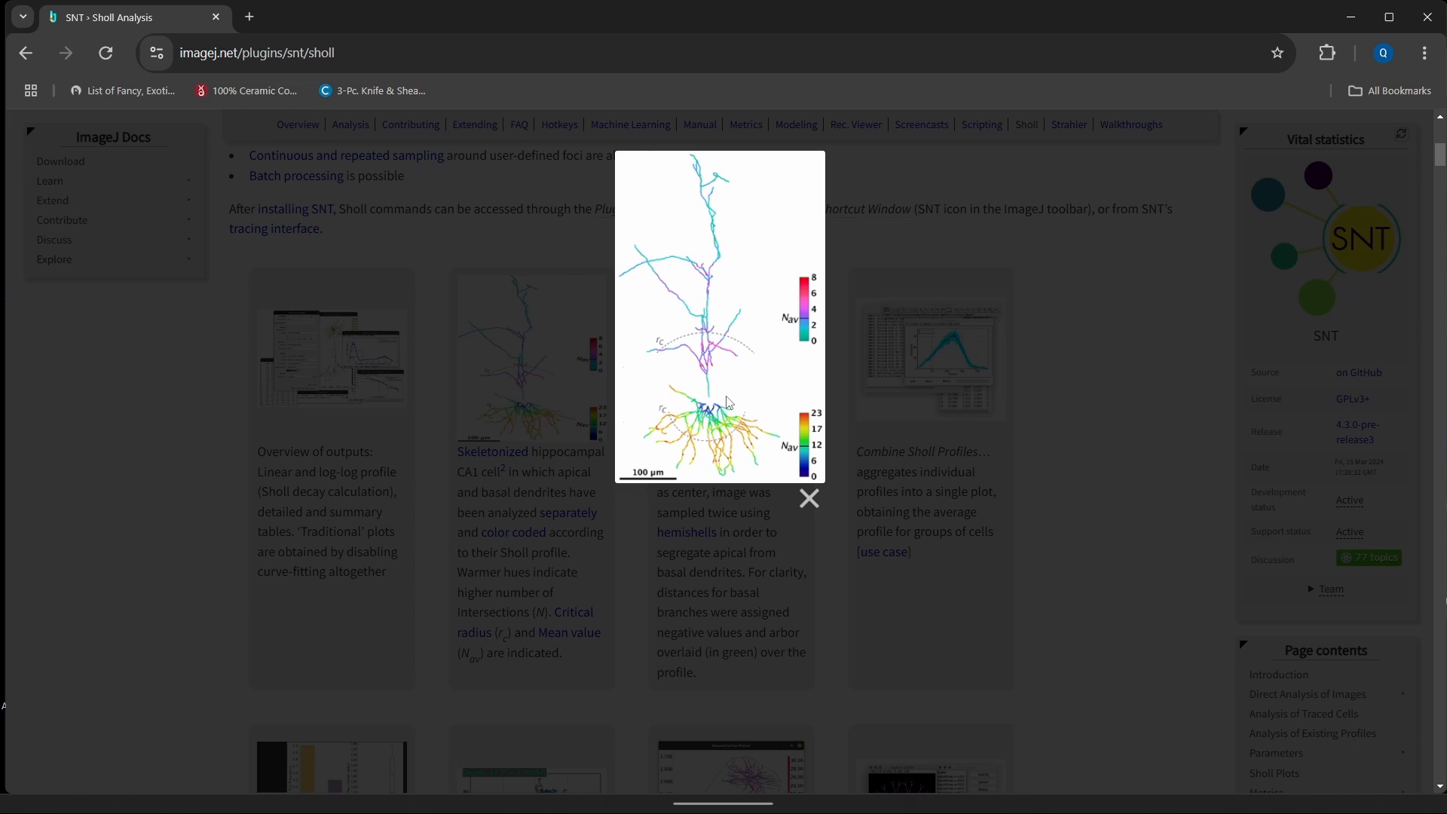
pyautogui.click(809, 501)
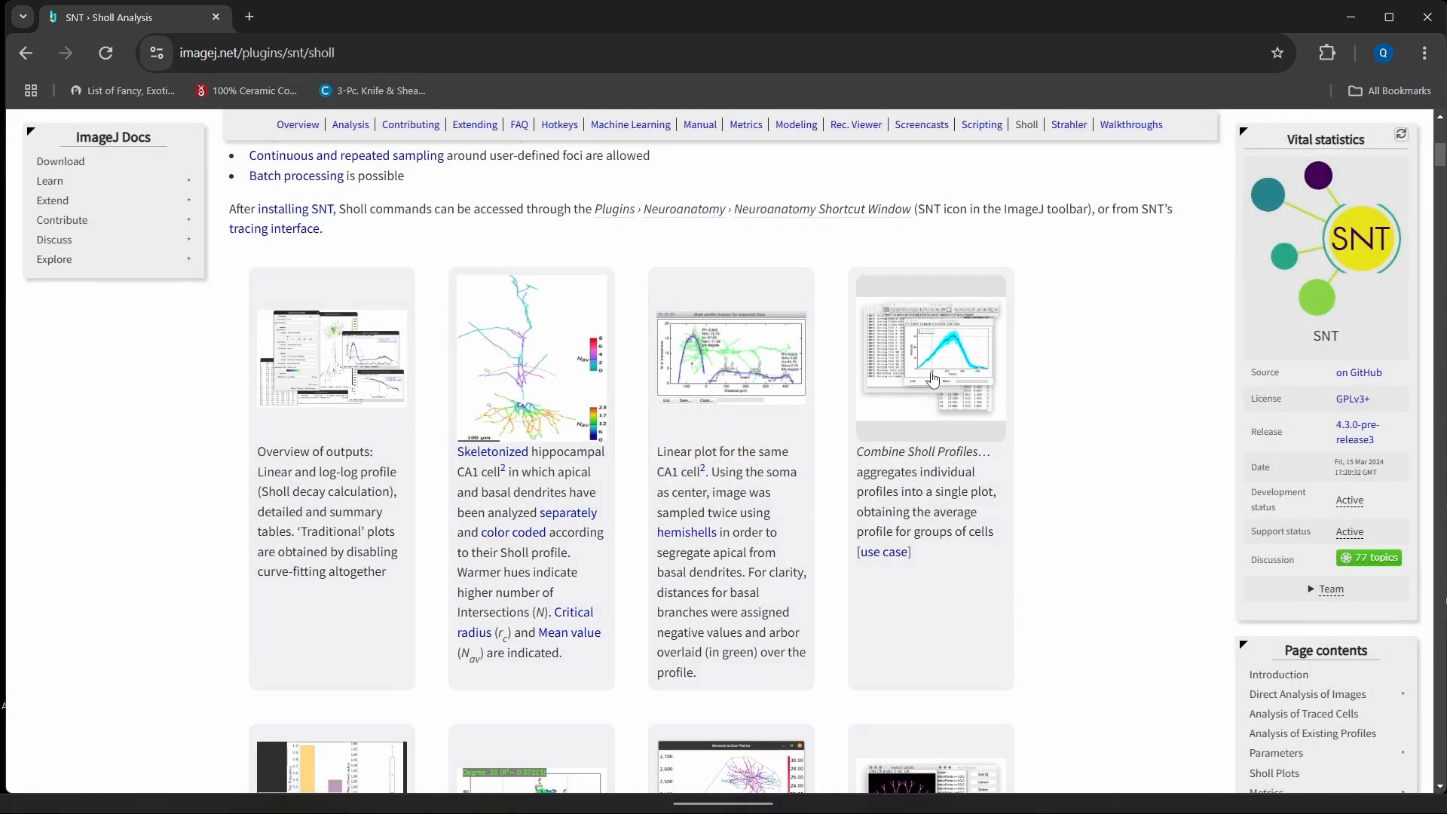
pyautogui.click(933, 361)
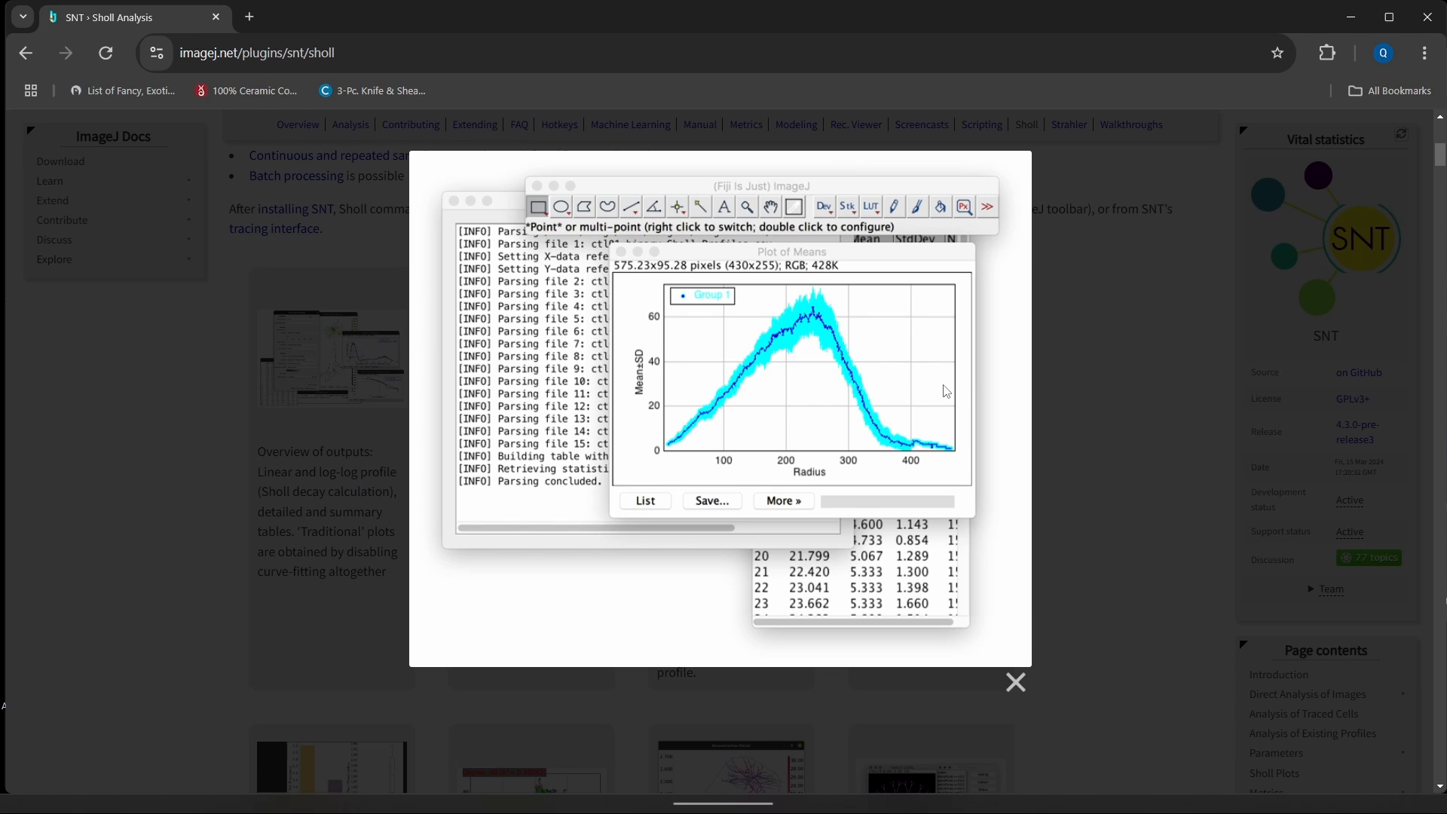
pyautogui.click(1016, 682)
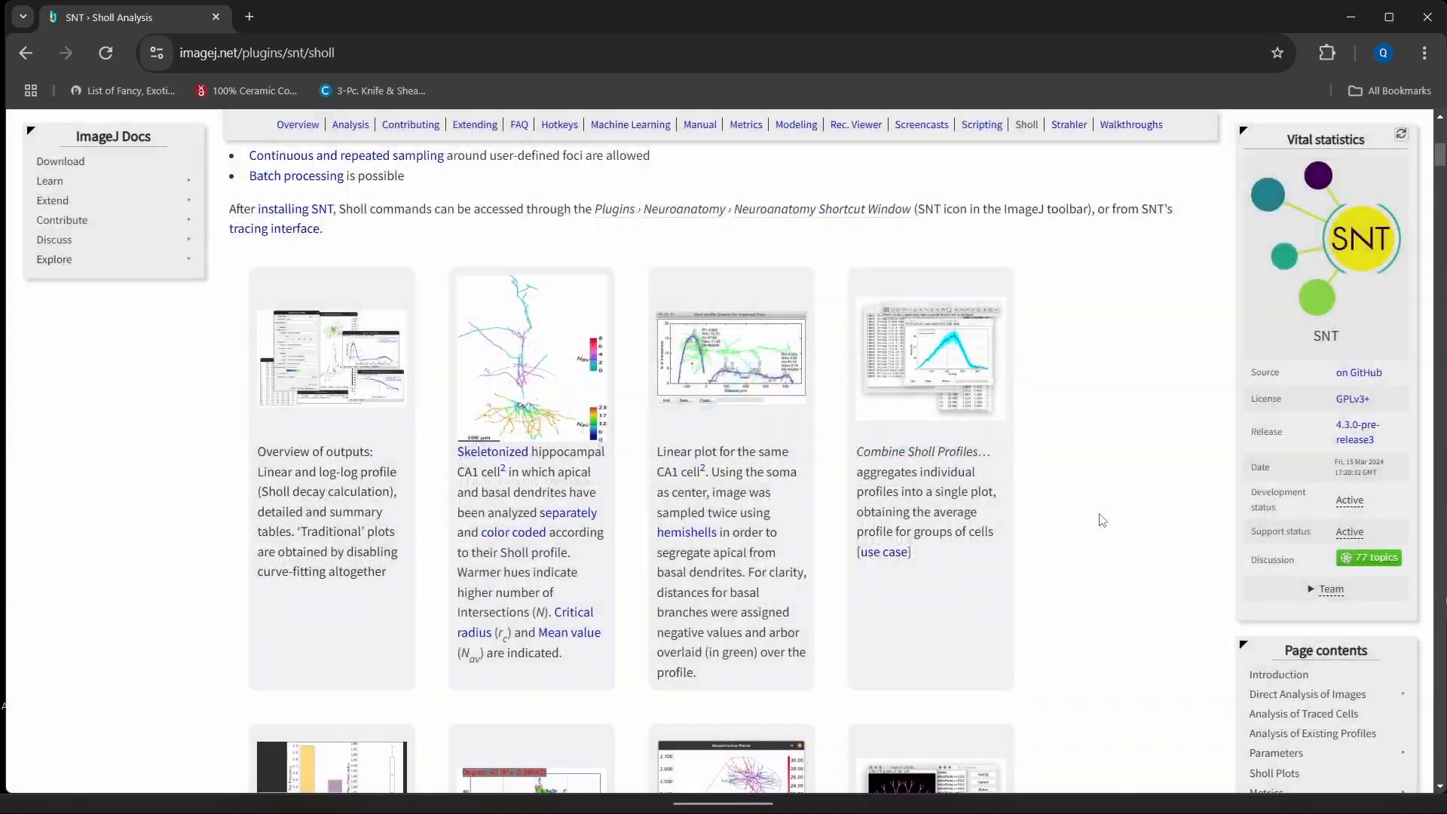